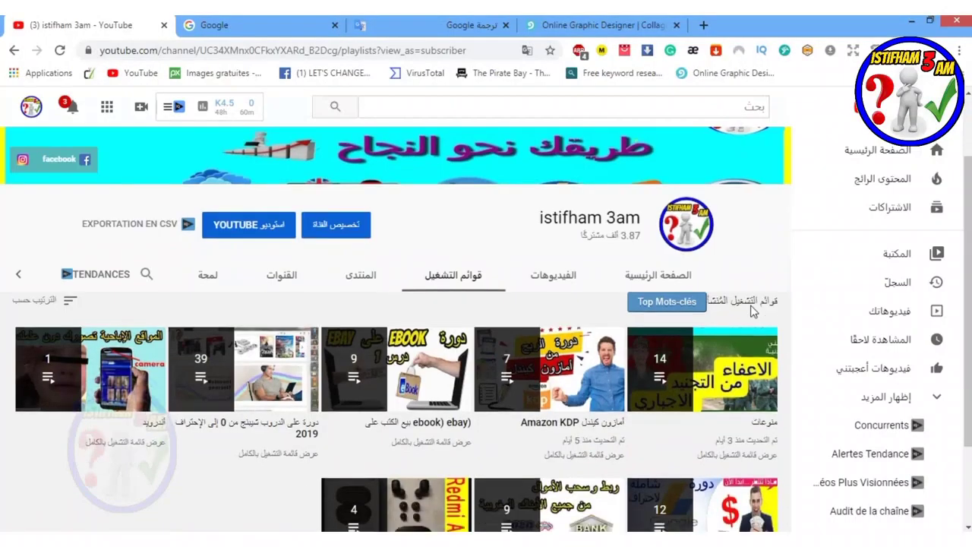
Scroll the YouTube channel page down and back up to the top.
scroll(752, 310, "down", 1)
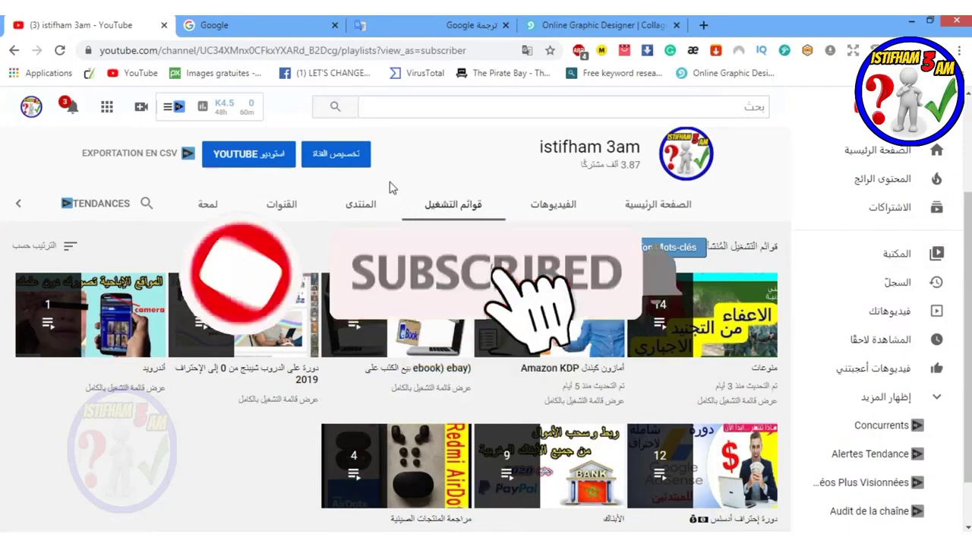
scroll(394, 186, "up", 2)
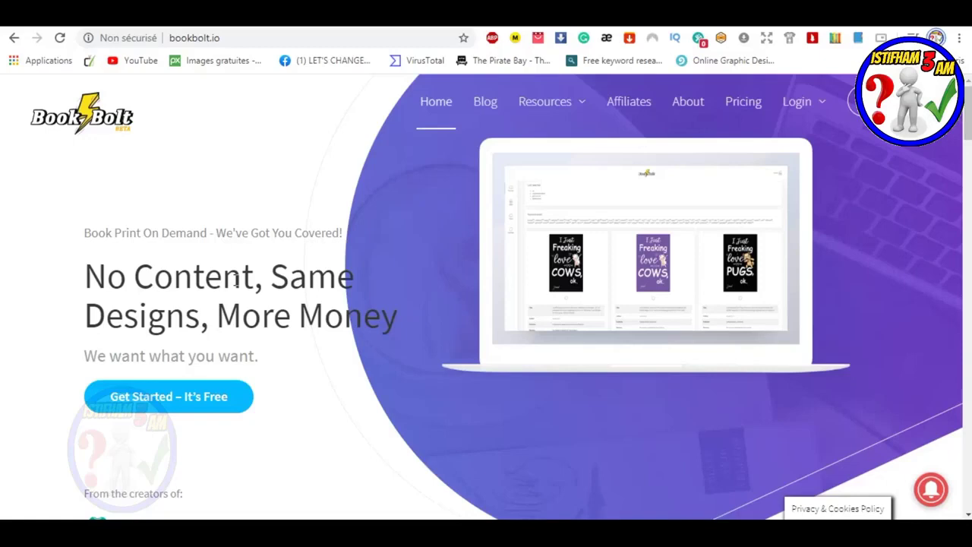
scroll(764, 267, "down", 5)
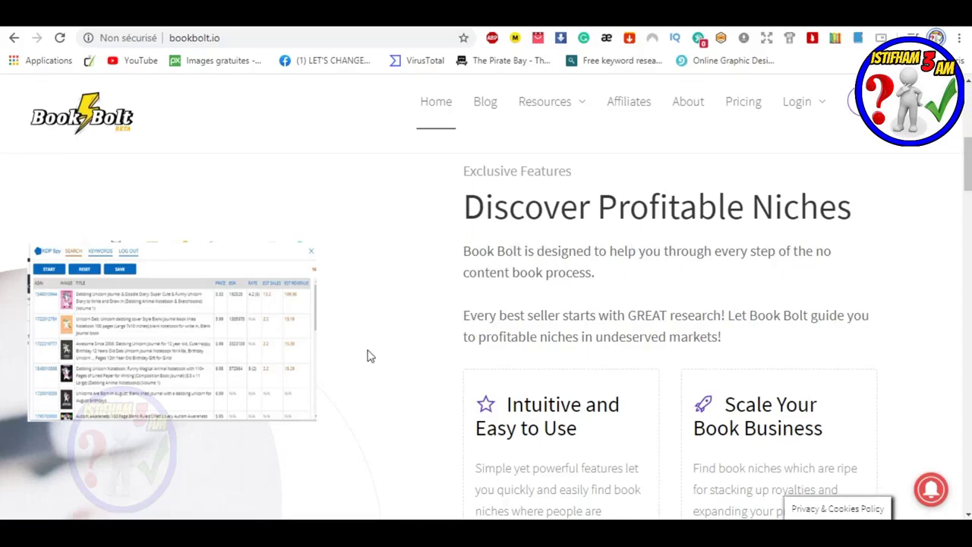
scroll(369, 354, "down", 2)
scroll(373, 354, "down", 1)
scroll(390, 349, "down", 1)
scroll(390, 350, "down", 1)
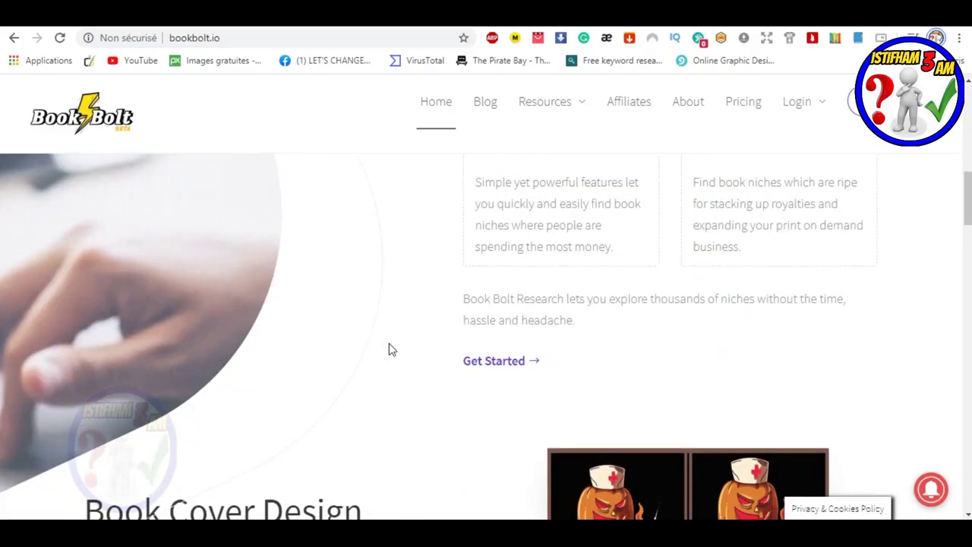
scroll(390, 349, "down", 1)
scroll(390, 349, "down", 2)
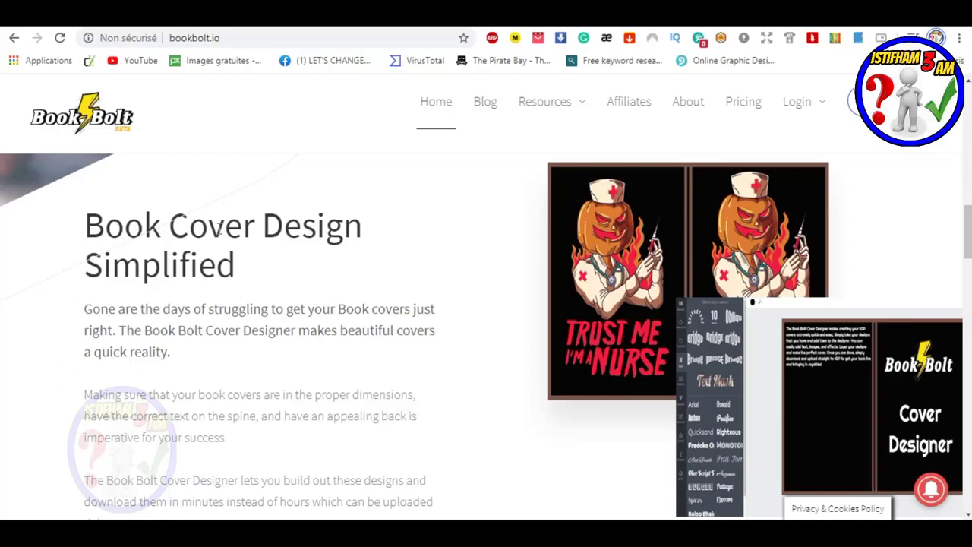
scroll(291, 265, "down", 2)
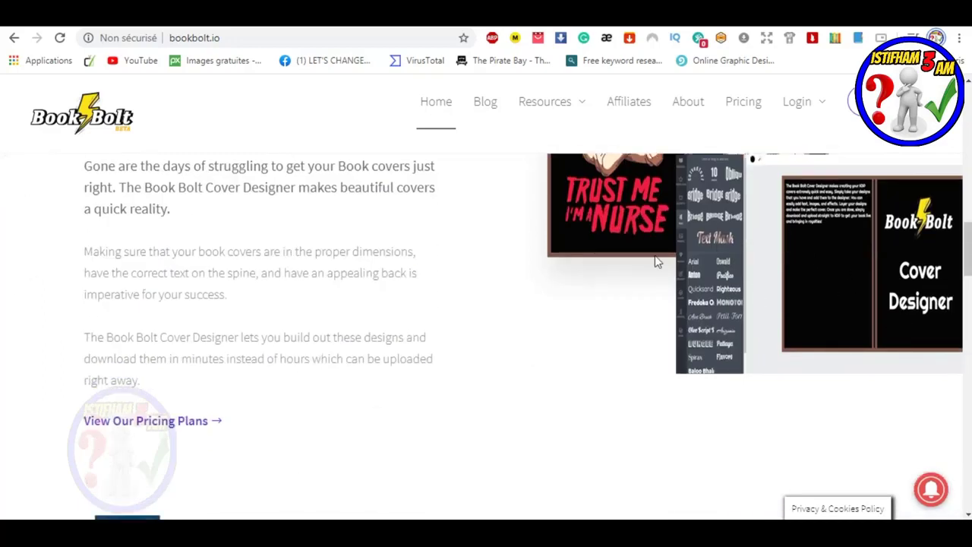
scroll(630, 281, "down", 3)
scroll(577, 274, "down", 1)
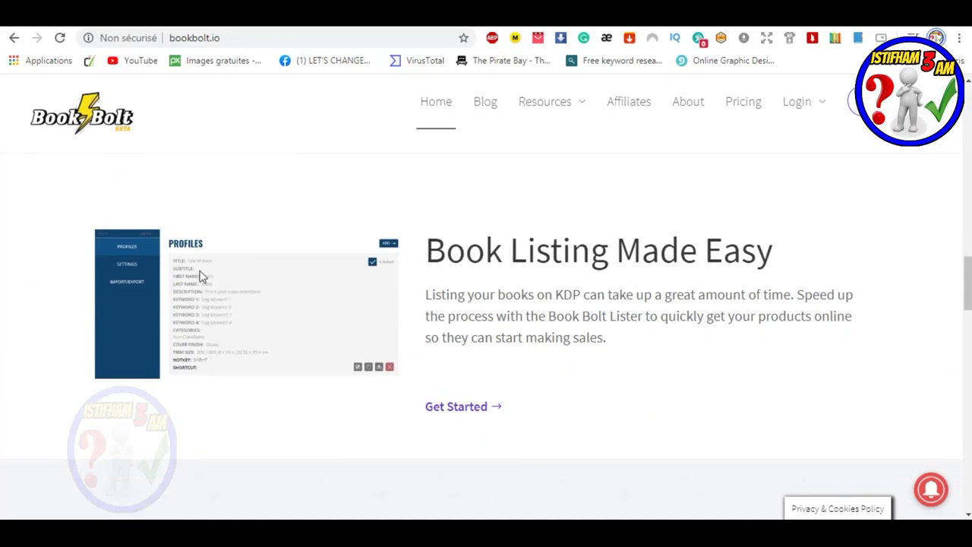
scroll(565, 338, "down", 2)
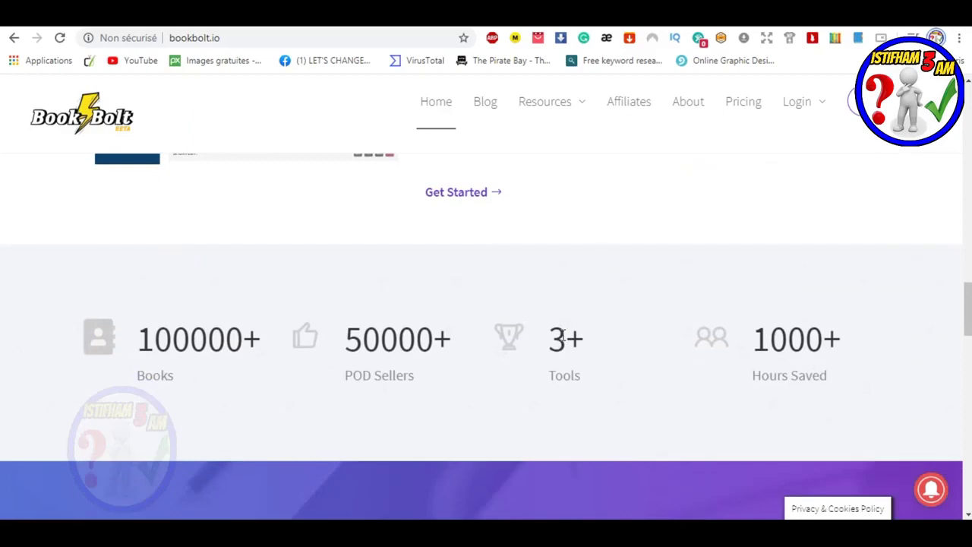
scroll(563, 337, "up", 2)
scroll(623, 304, "up", 3)
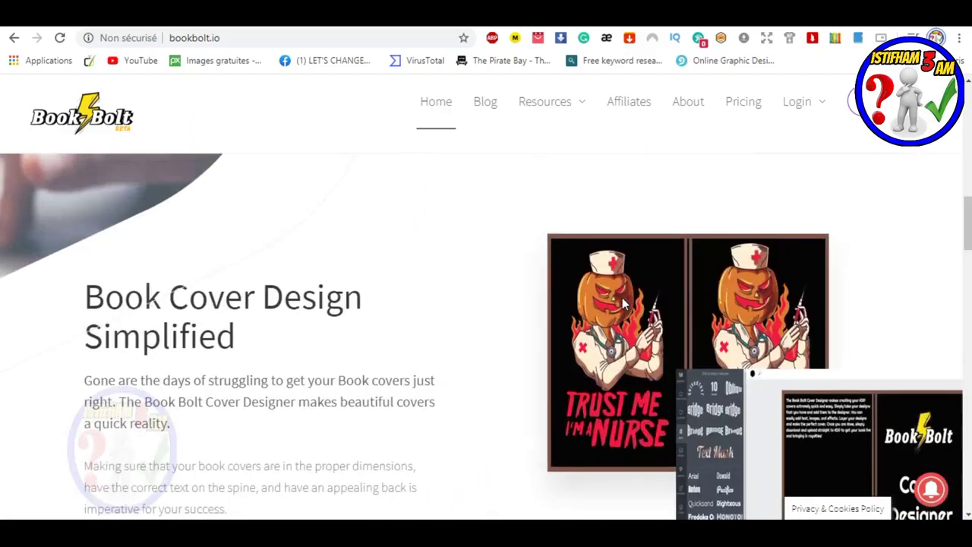
scroll(623, 302, "up", 3)
scroll(622, 302, "up", 1)
scroll(615, 296, "up", 3)
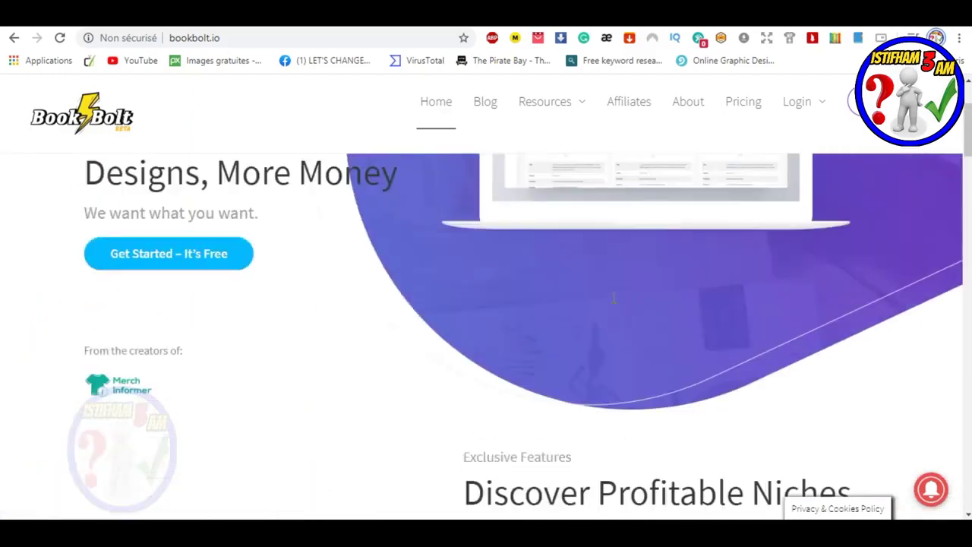
left_click(742, 101)
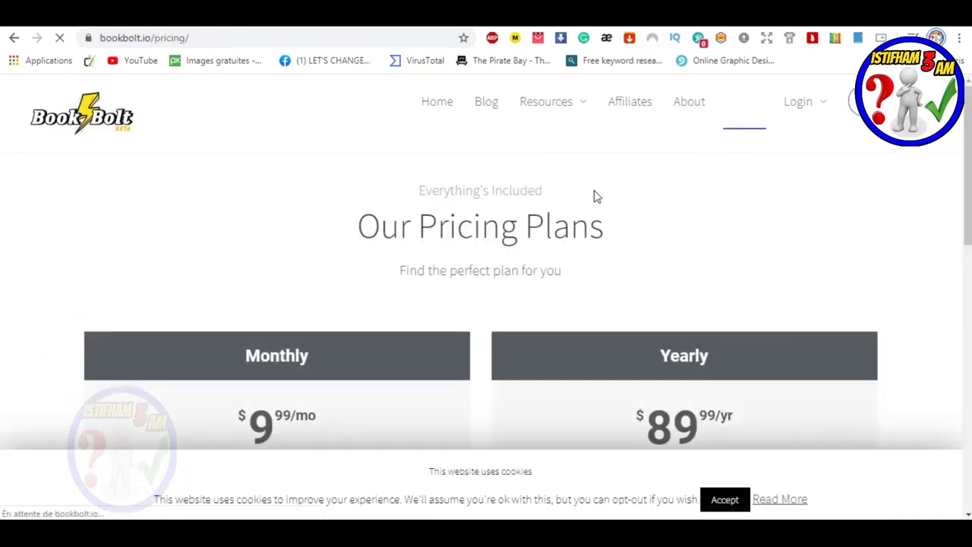
Scroll to the pricing plans and start signing up for the $9.99 monthly plan.
scroll(473, 296, "down", 4)
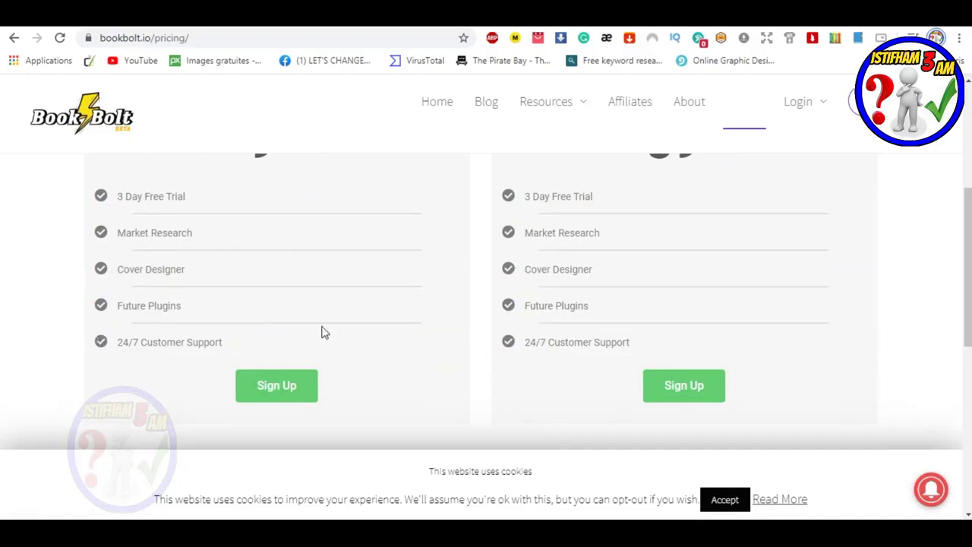
scroll(321, 328, "up", 2)
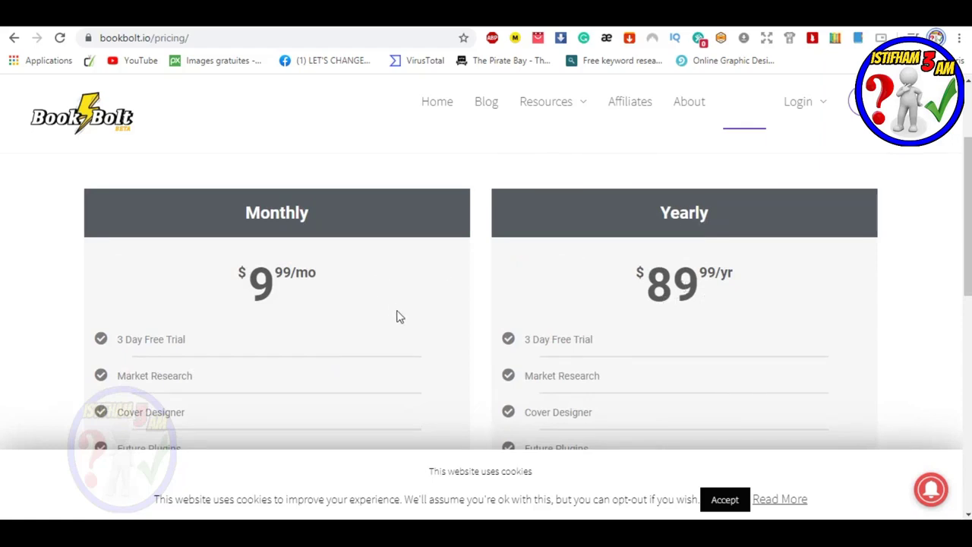
scroll(397, 316, "down", 1)
scroll(397, 317, "down", 2)
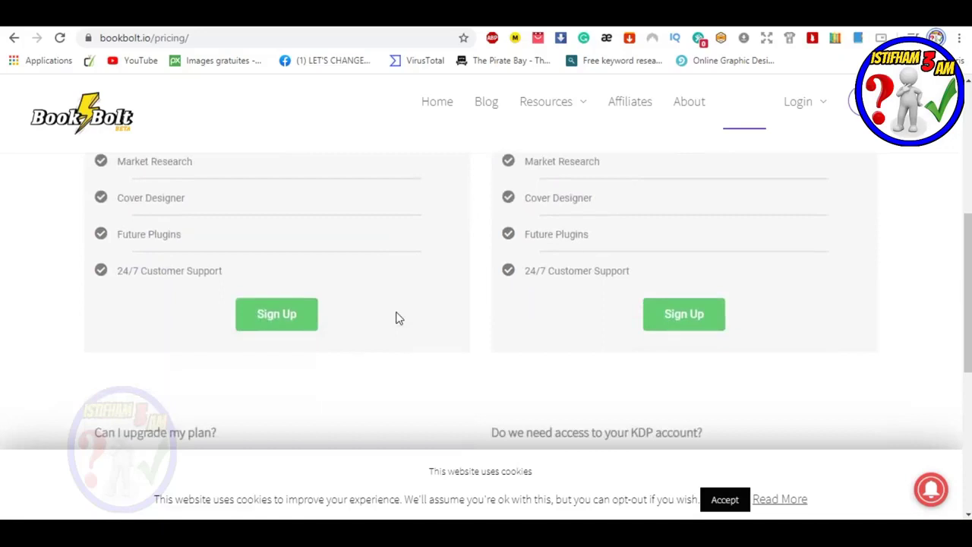
left_click(281, 314)
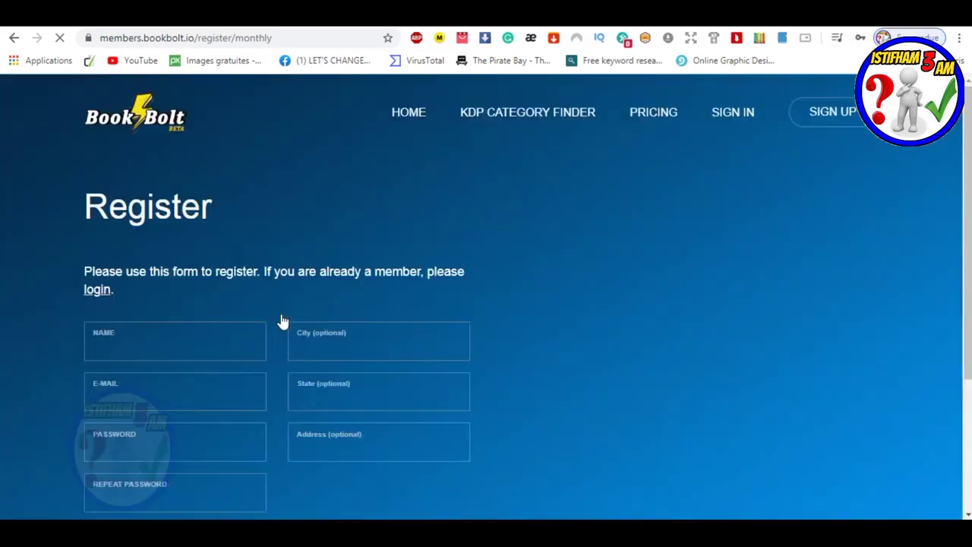
Enter the new member's full name and choose the suggested e-mail address.
scroll(428, 286, "down", 2)
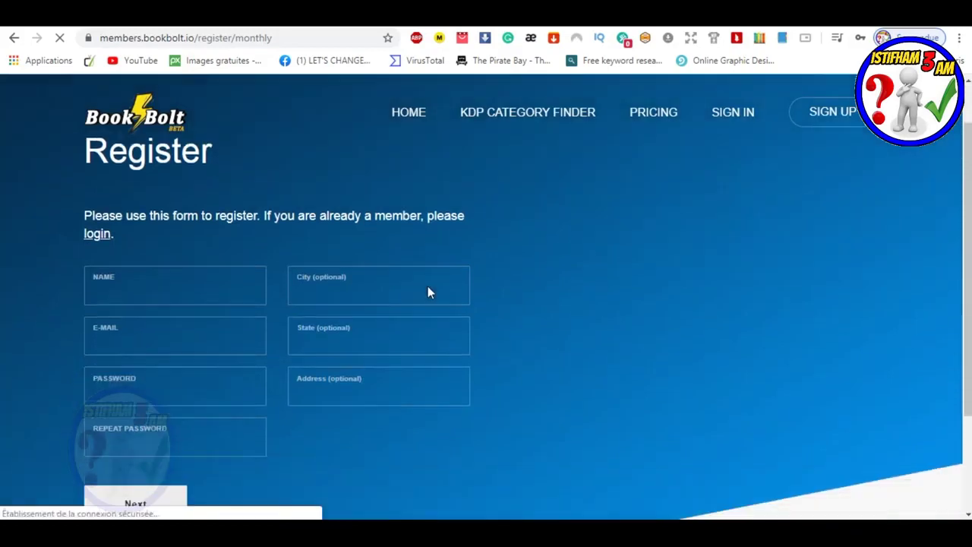
scroll(349, 262, "up", 2)
scroll(281, 250, "down", 2)
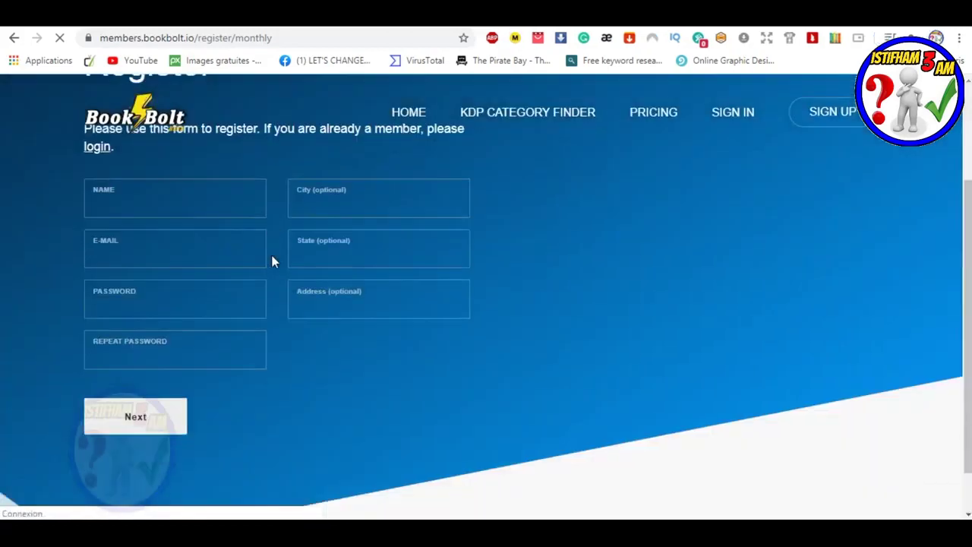
left_click(121, 205)
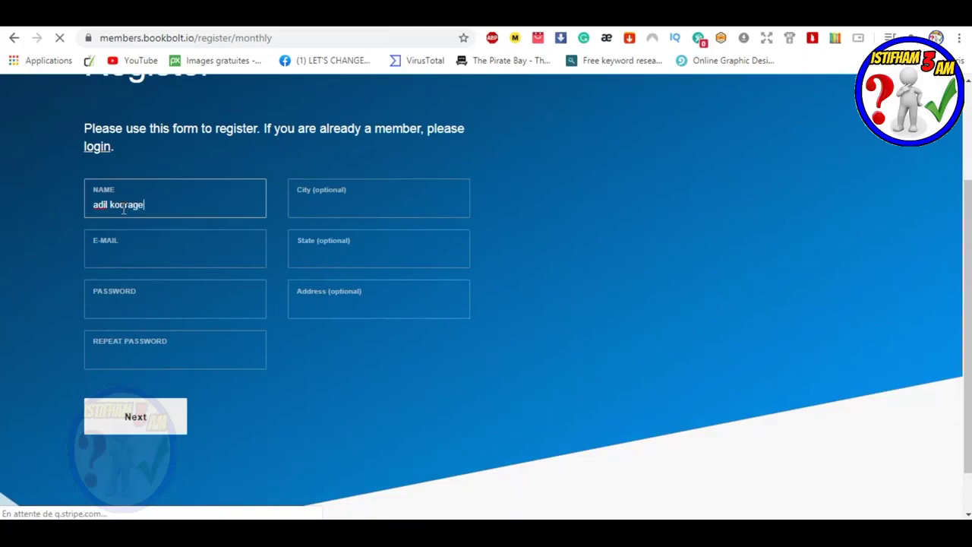
left_click(151, 250)
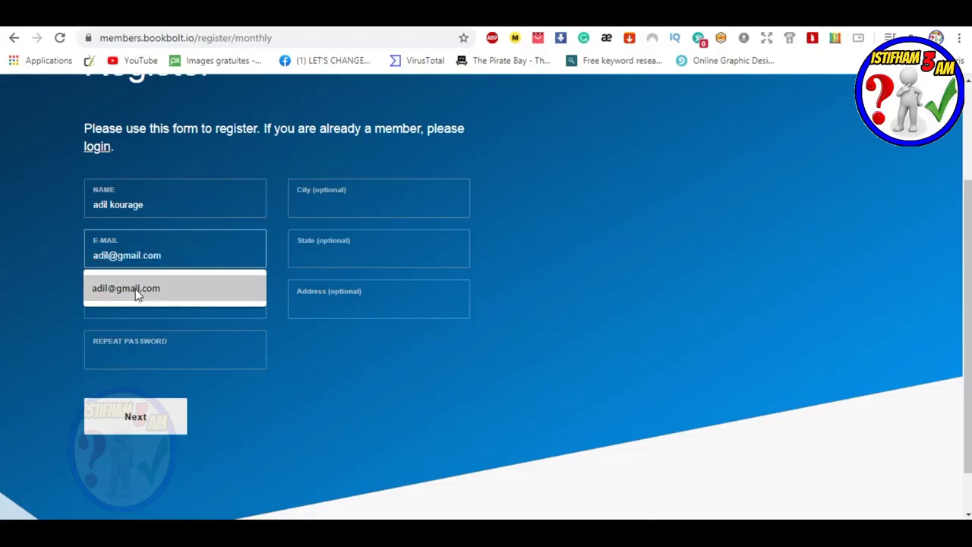
left_click(135, 288)
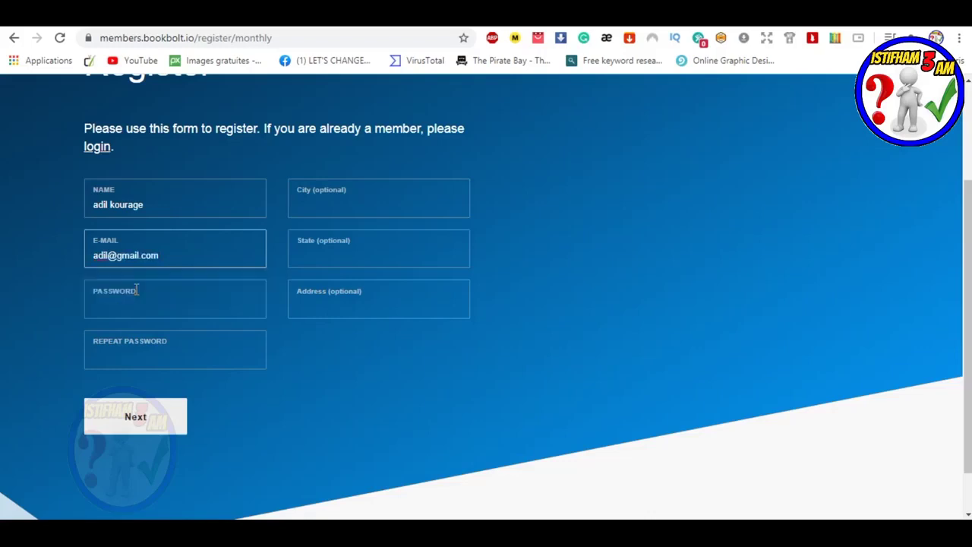
Fill in the repeat password and the optional city, state and address fields.
left_click(136, 367)
type("•••")
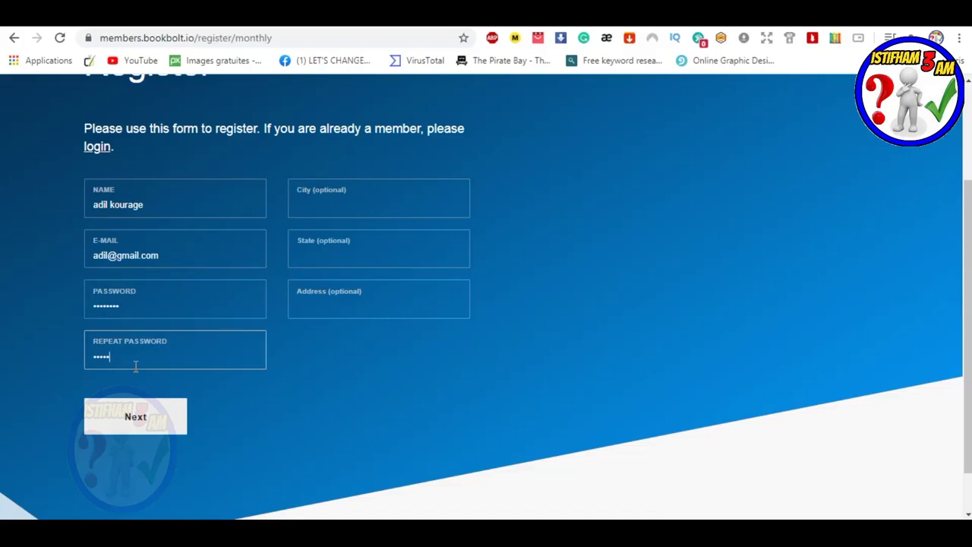
type("•")
left_click(304, 205)
type("casablanca")
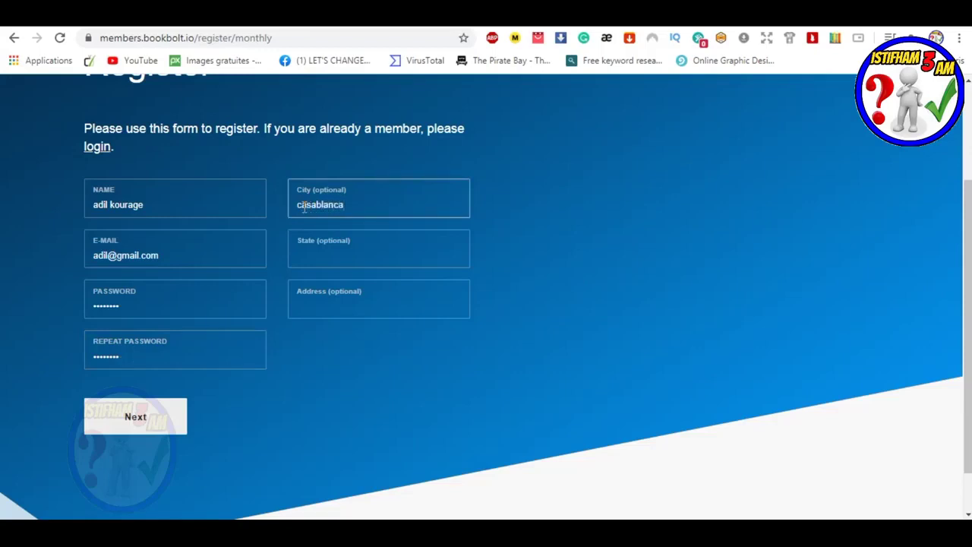
left_click(307, 261)
type("maroc")
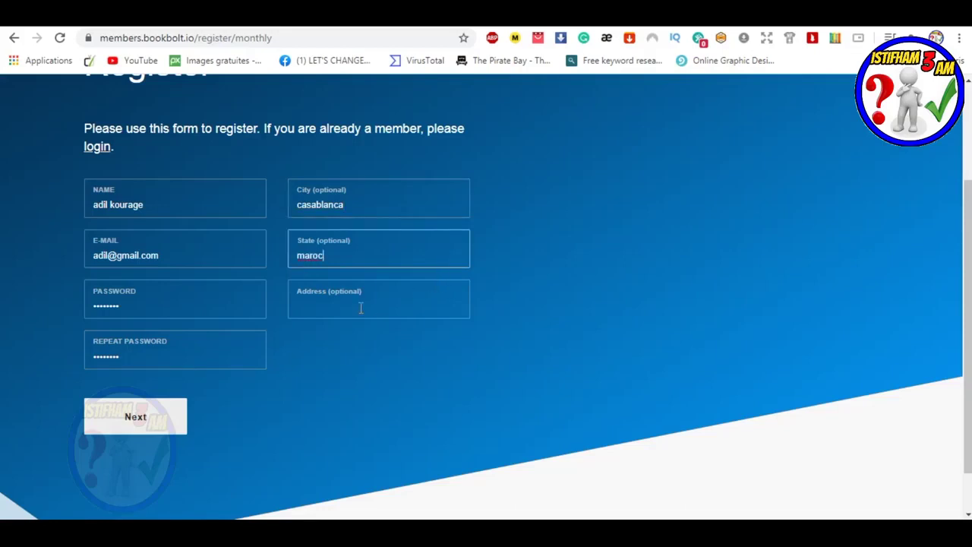
left_click(356, 307)
type("hs")
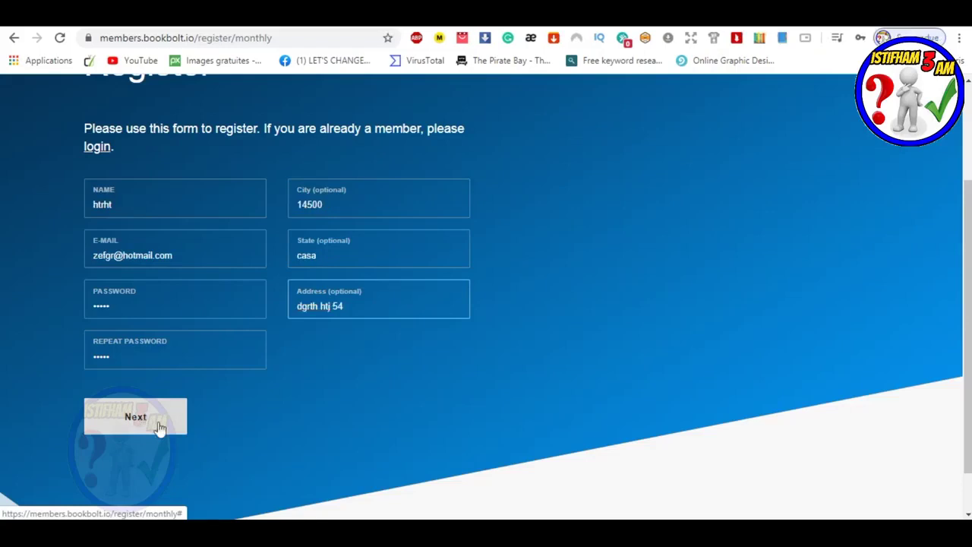
Advance the registration to the Stripe payment step and focus the Coupon code field.
left_click(158, 425)
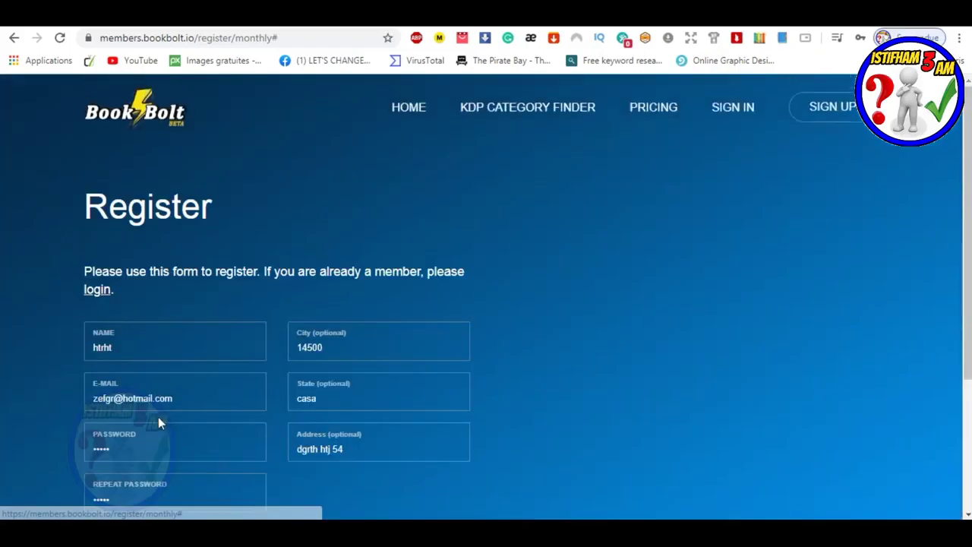
scroll(156, 394, "down", 3)
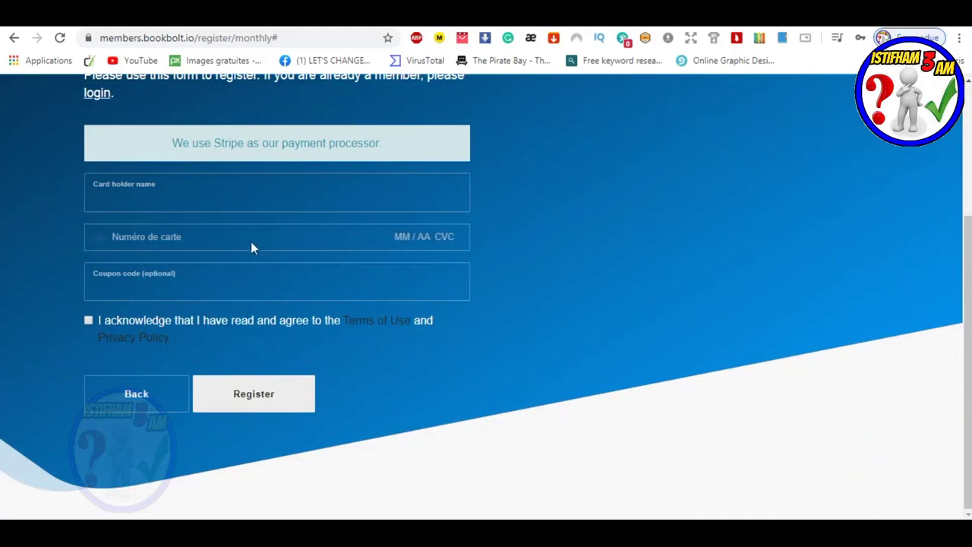
scroll(230, 234, "up", 5)
scroll(226, 366, "down", 3)
scroll(226, 367, "down", 1)
left_click(141, 286)
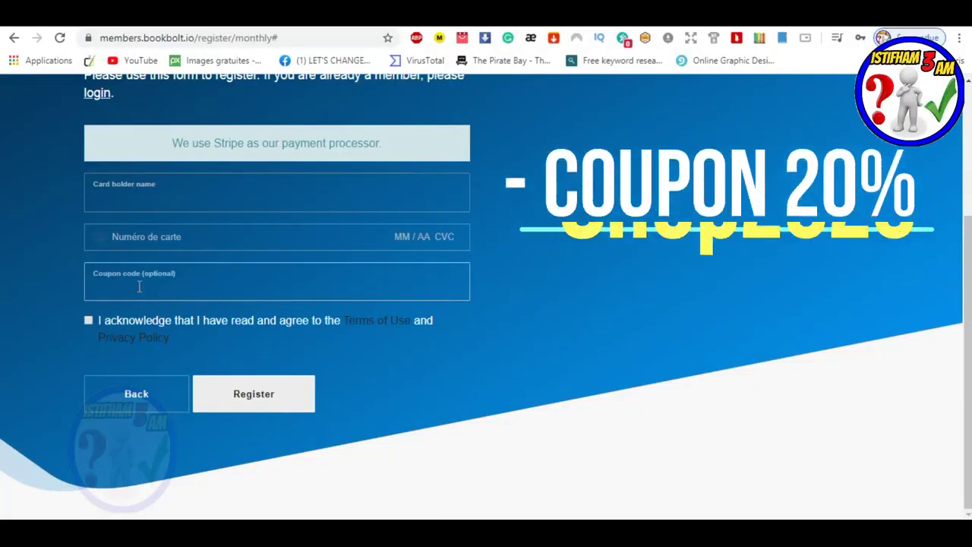
Focus the coupon code field and accept the Terms of Use and Privacy Policy.
left_click(139, 289)
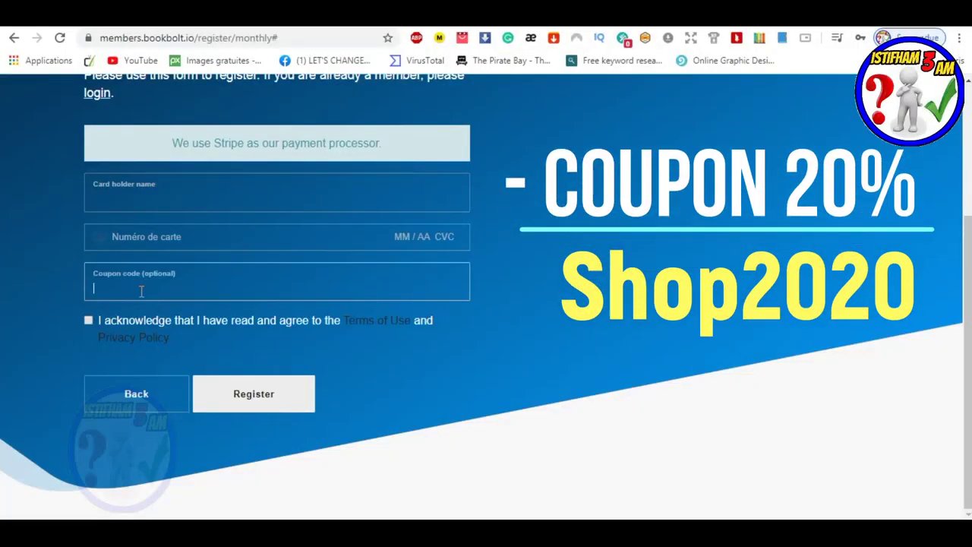
left_click(87, 321)
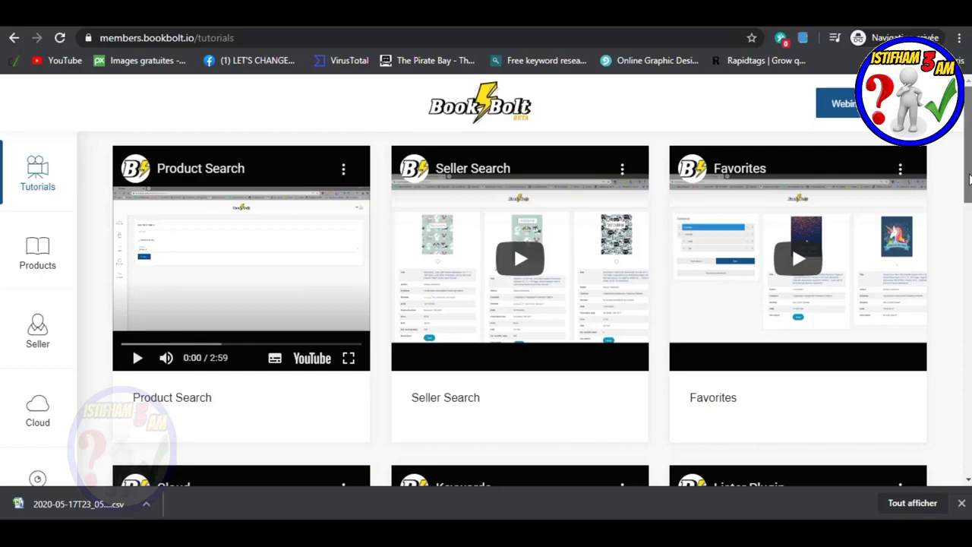
left_click_drag(969, 176, 969, 199)
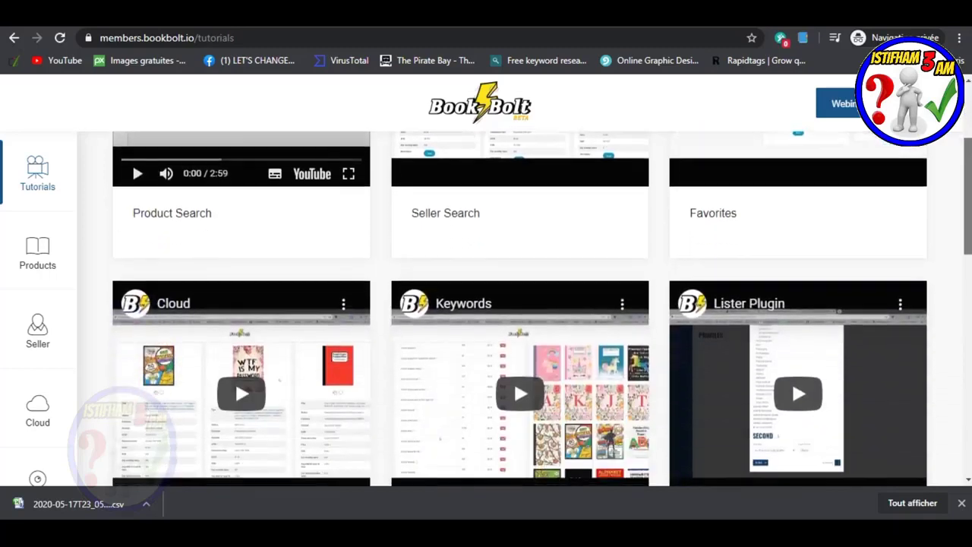
scroll(520, 304, "down", 3)
scroll(287, 234, "up", 5)
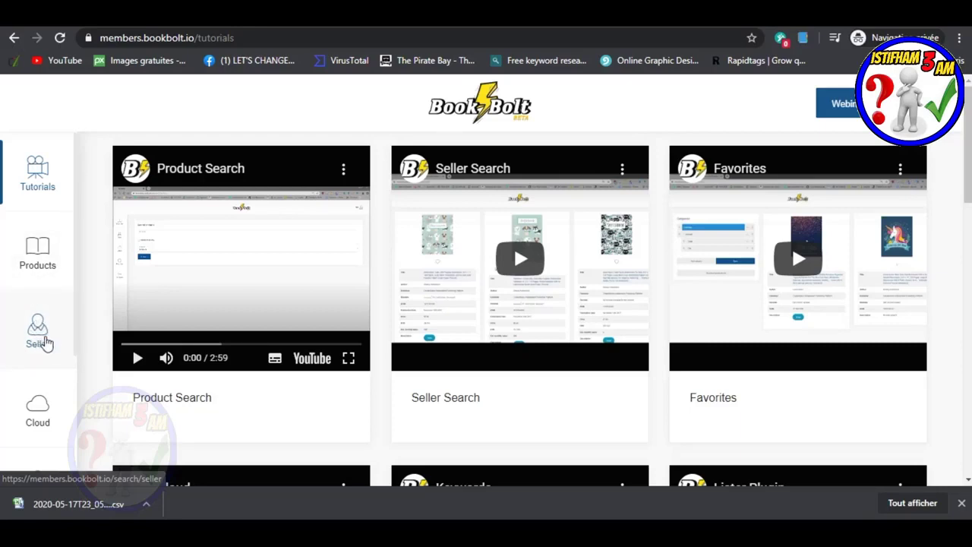
scroll(46, 344, "down", 1)
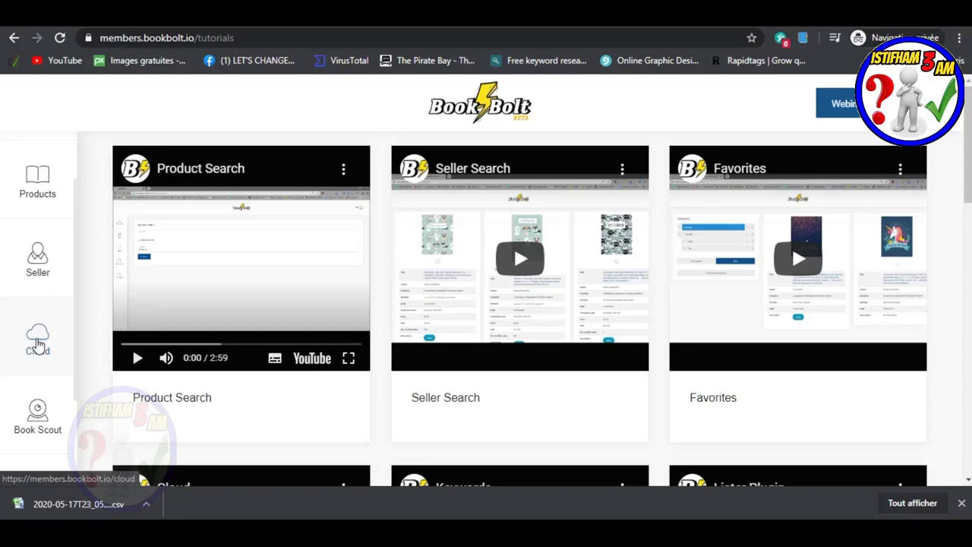
Scroll the sidebar, expand Keywords, and go to the Products search page.
scroll(37, 346, "down", 1)
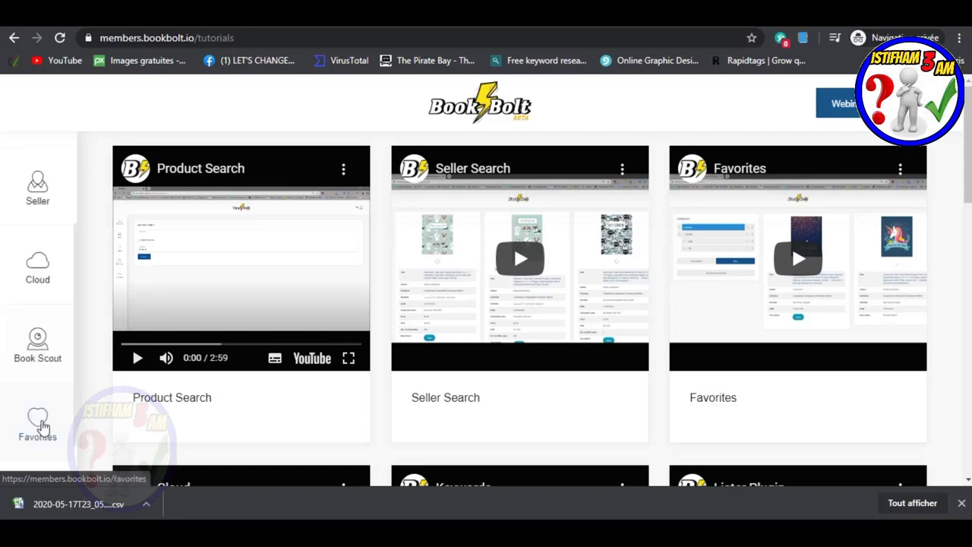
scroll(42, 426, "down", 1)
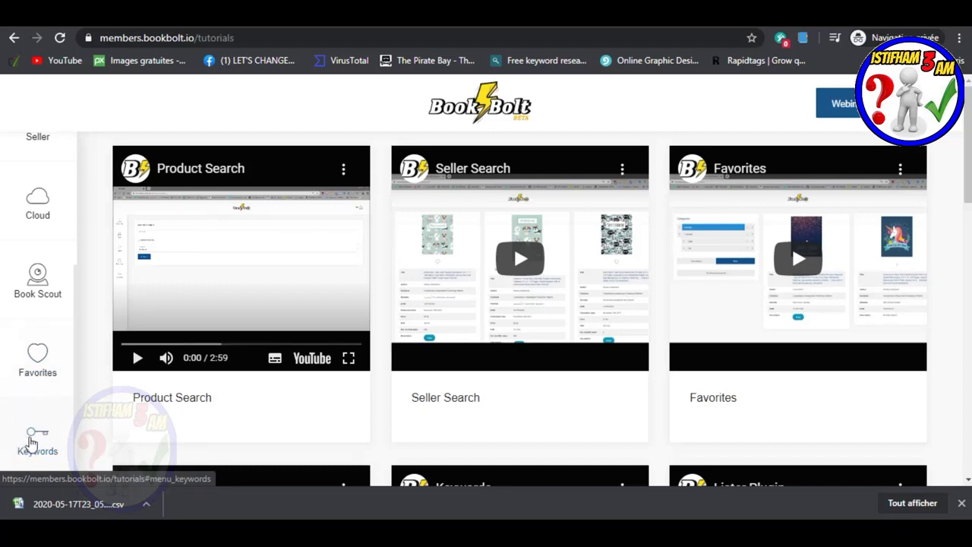
left_click(36, 435)
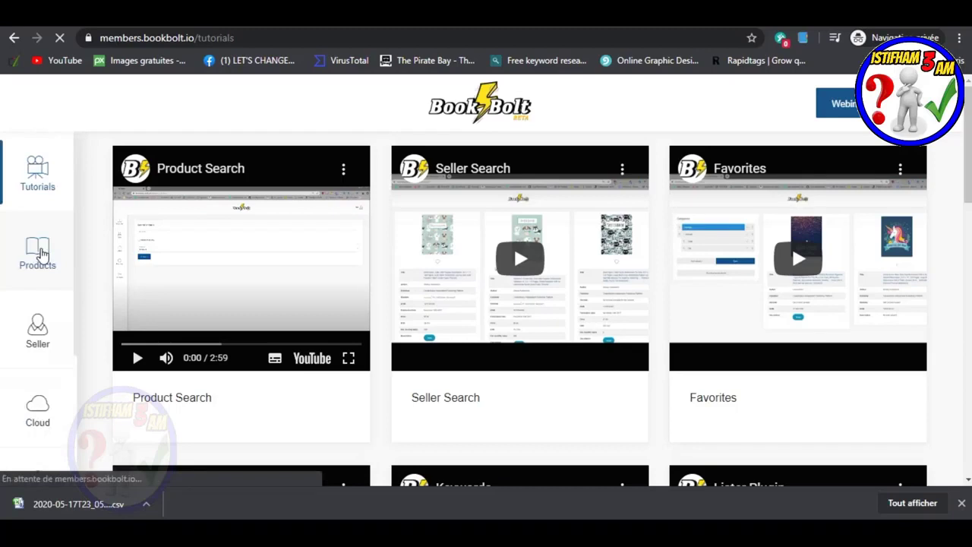
left_click(40, 253)
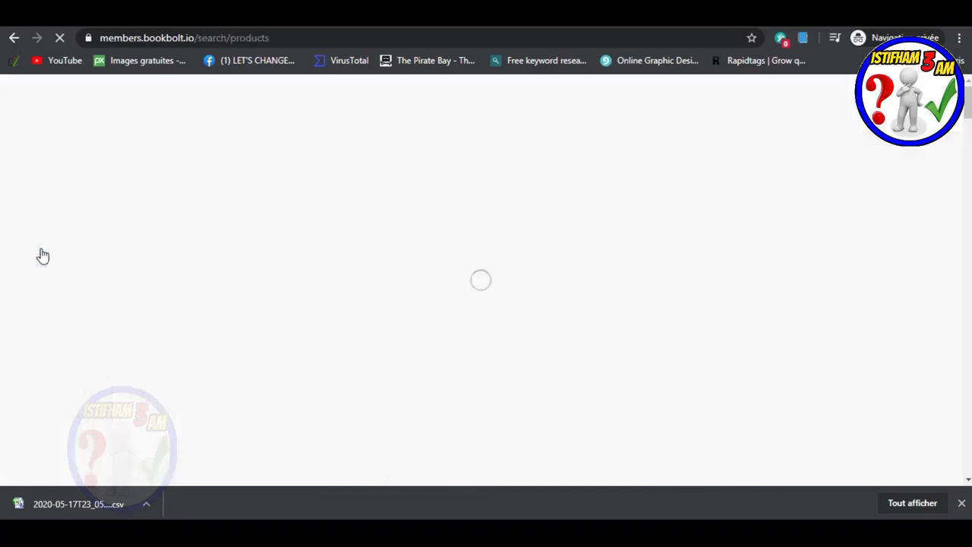
Enter 'coloring books for kids' as the product search keyword and scroll the 32 results.
left_click(184, 215)
type("c")
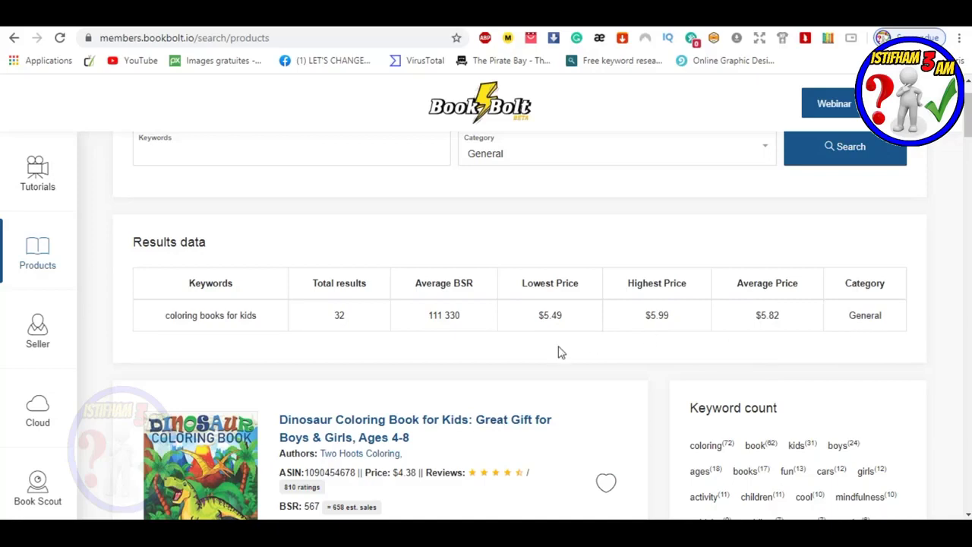
scroll(492, 350, "down", 2)
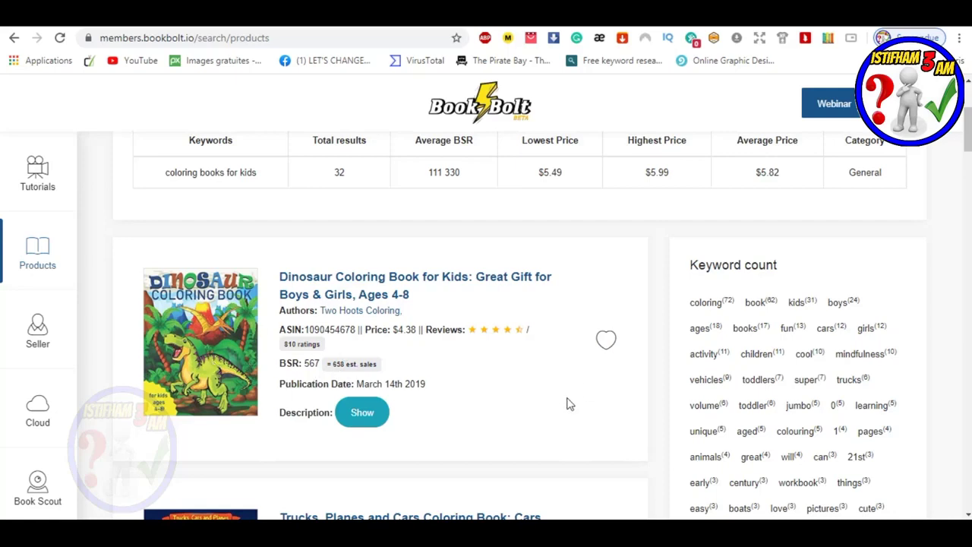
scroll(397, 406, "down", 2)
scroll(390, 441, "down", 4)
scroll(372, 418, "down", 2)
scroll(338, 445, "down", 1)
scroll(341, 436, "down", 2)
scroll(350, 426, "up", 3)
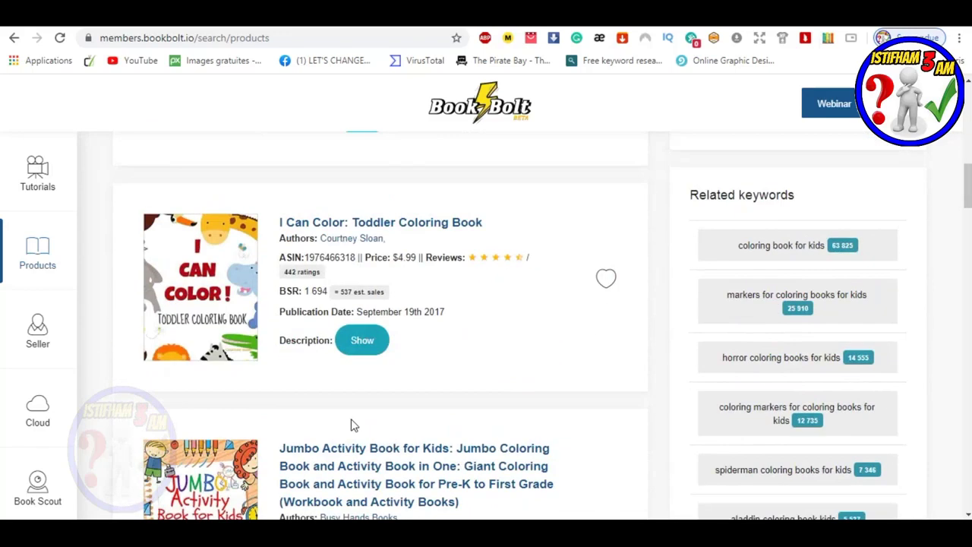
scroll(351, 426, "up", 3)
scroll(351, 425, "up", 4)
scroll(351, 427, "up", 2)
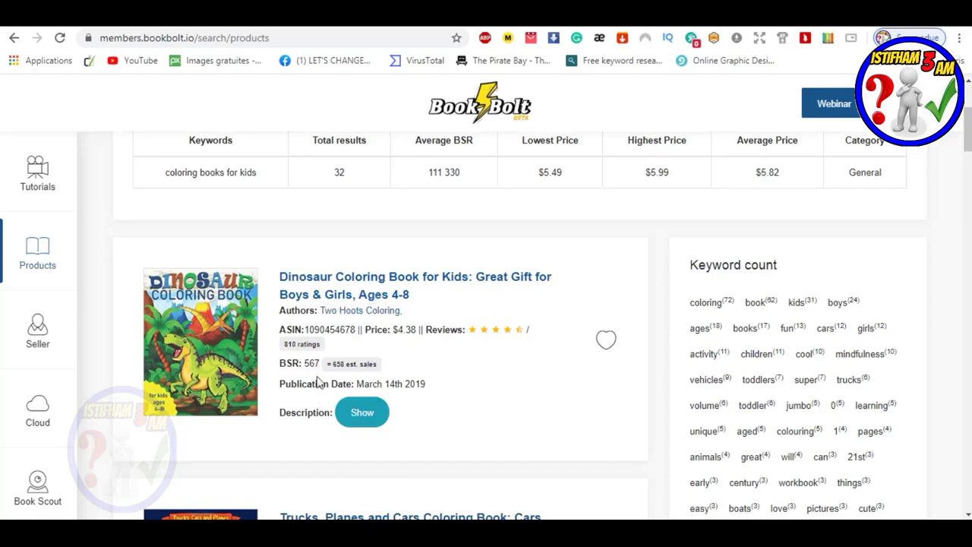
scroll(444, 408, "down", 2)
scroll(460, 404, "down", 1)
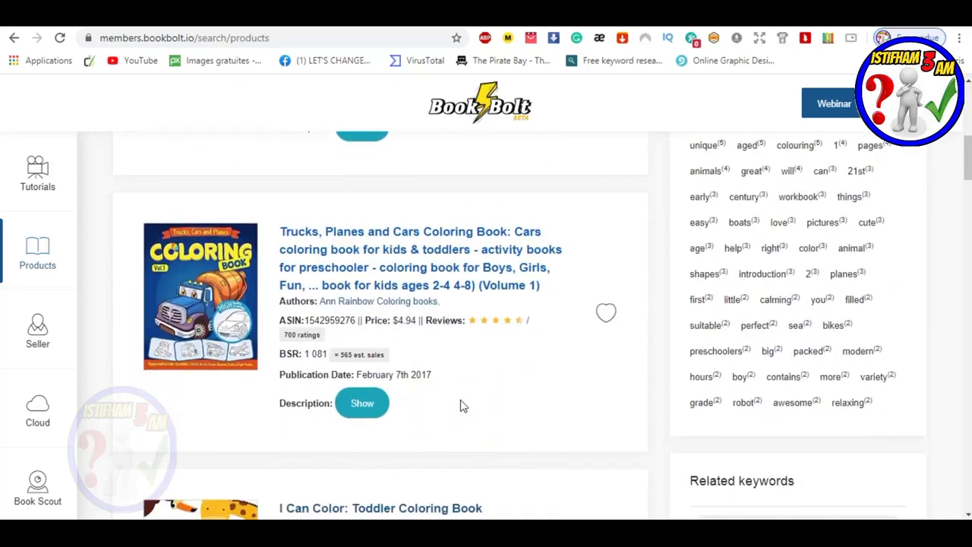
scroll(457, 414, "down", 3)
scroll(454, 414, "up", 2)
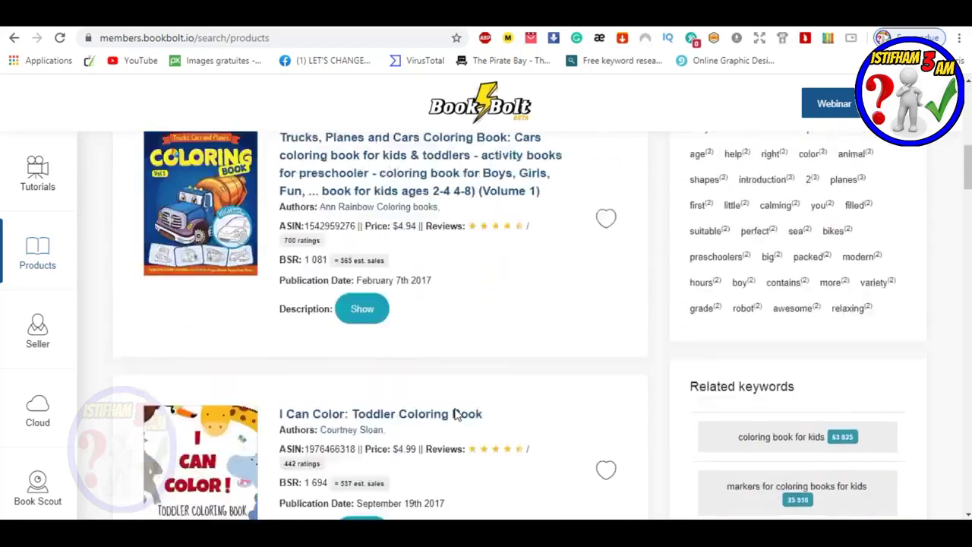
scroll(453, 414, "up", 2)
scroll(452, 416, "up", 1)
scroll(451, 419, "up", 1)
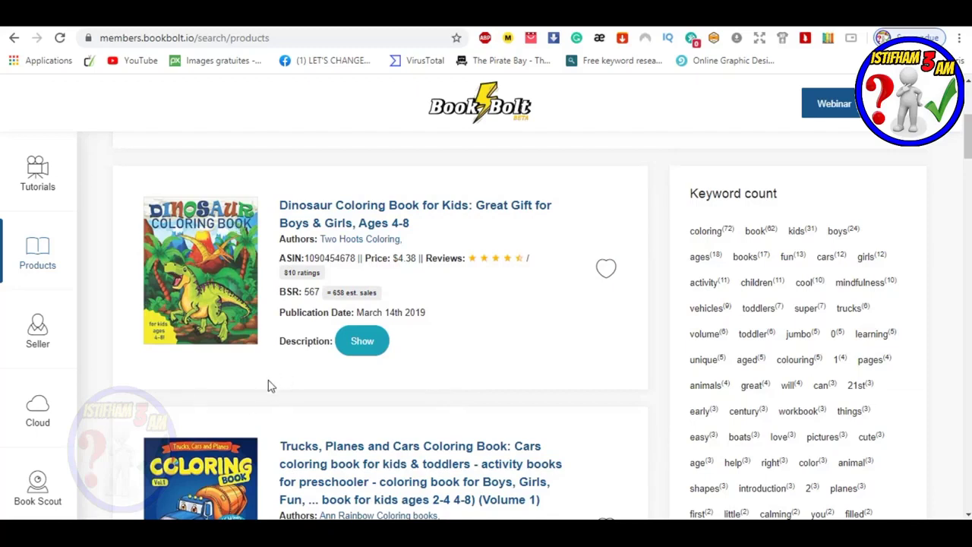
scroll(289, 390, "up", 1)
left_click_drag(425, 384, 356, 384)
left_click(436, 398)
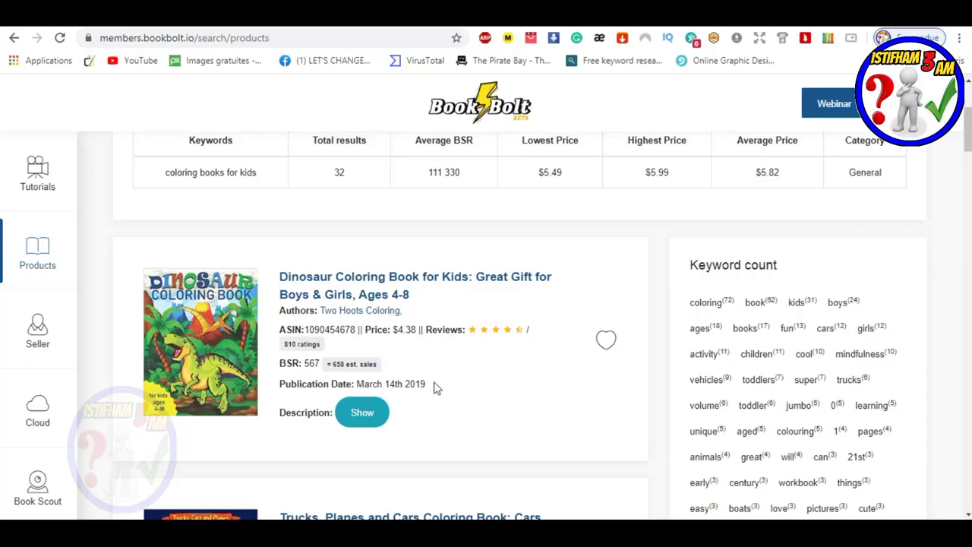
scroll(430, 414, "down", 5)
scroll(430, 414, "down", 3)
scroll(408, 418, "down", 1)
scroll(382, 428, "down", 5)
scroll(386, 408, "down", 2)
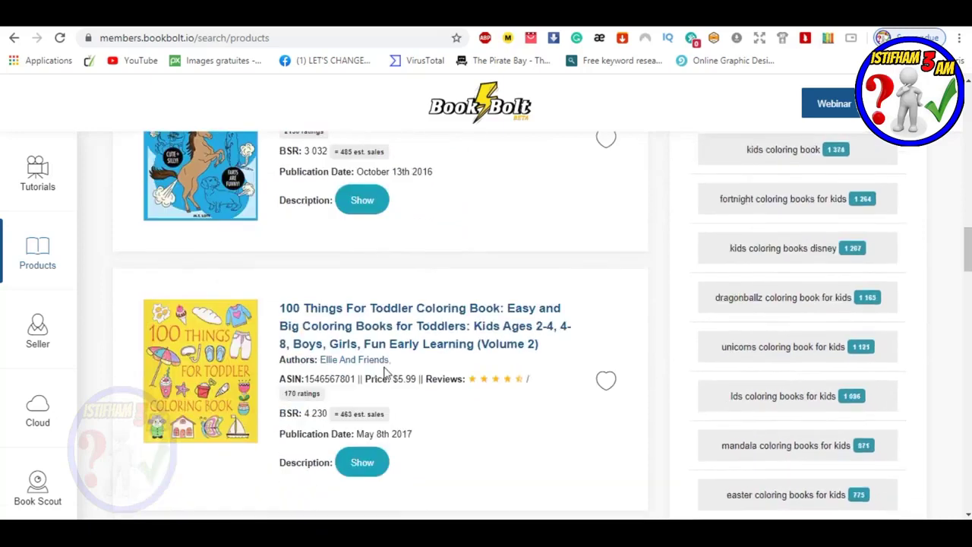
scroll(383, 387, "down", 2)
scroll(390, 387, "up", 4)
scroll(392, 389, "up", 5)
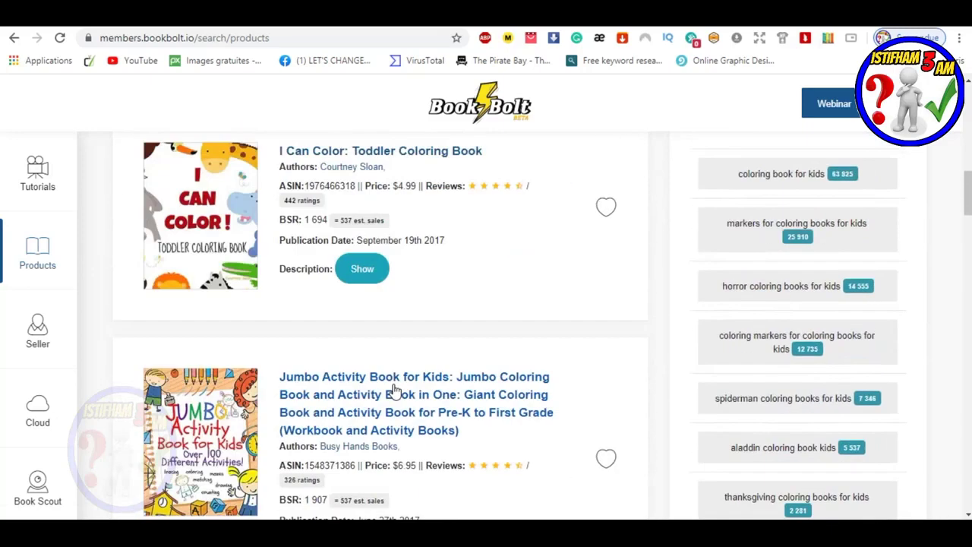
scroll(391, 388, "up", 2)
scroll(392, 385, "up", 3)
scroll(403, 391, "up", 1)
scroll(417, 402, "up", 2)
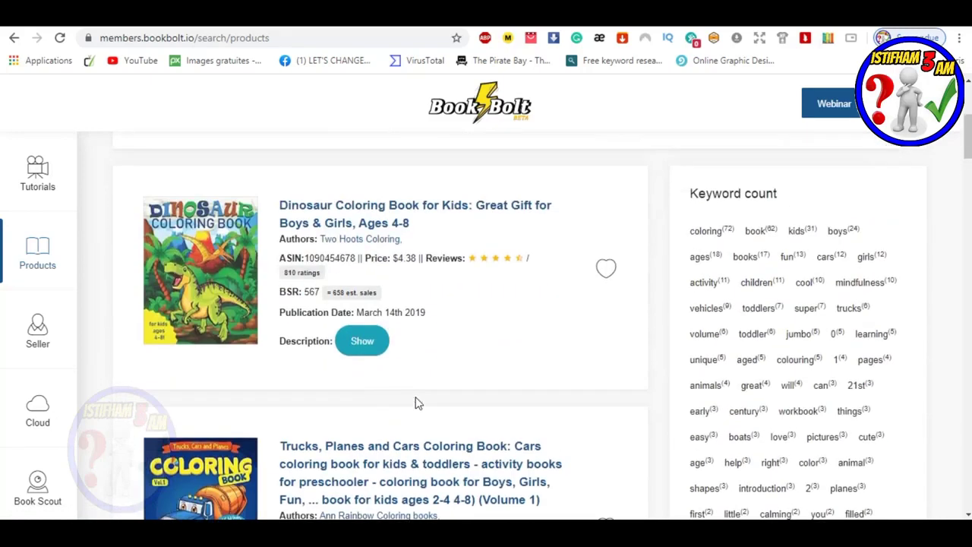
scroll(412, 402, "up", 2)
scroll(691, 372, "down", 1)
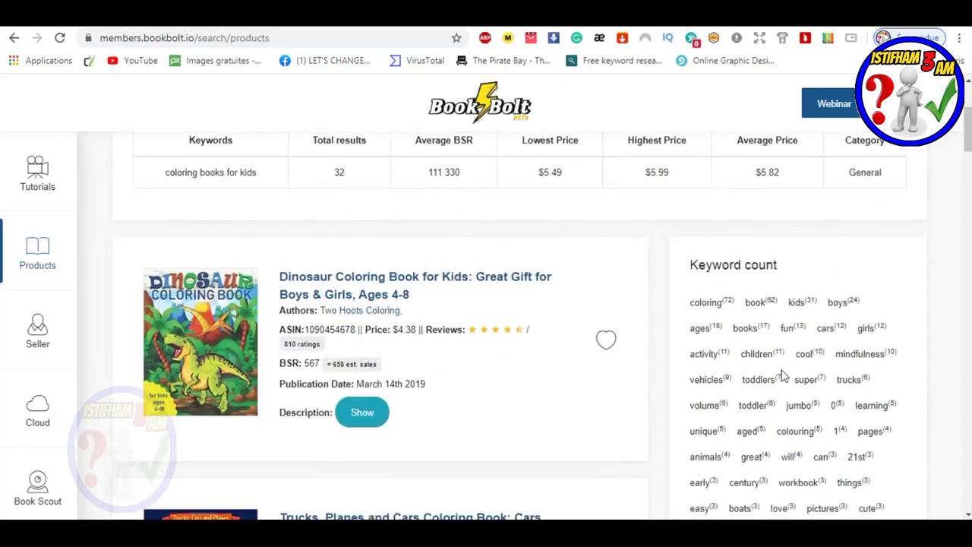
scroll(733, 343, "down", 1)
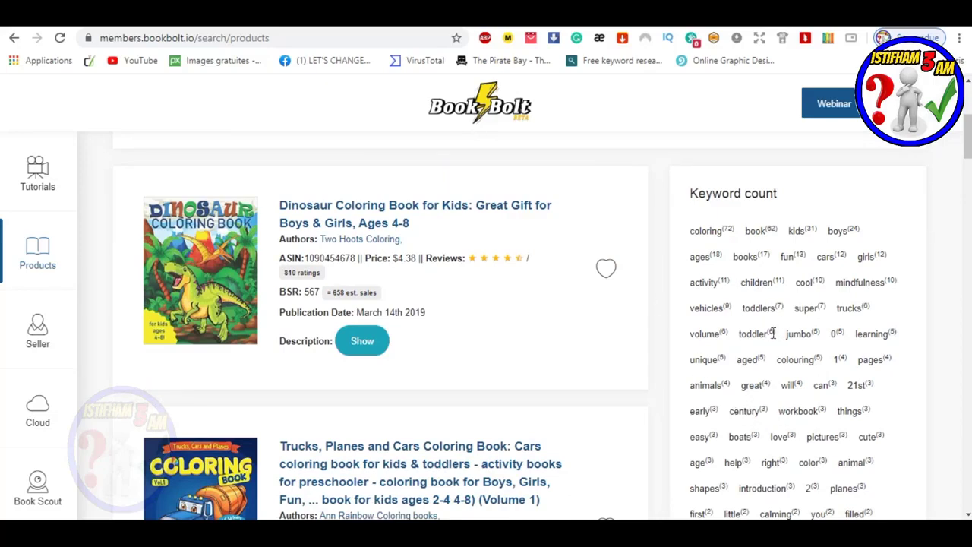
scroll(773, 334, "down", 5)
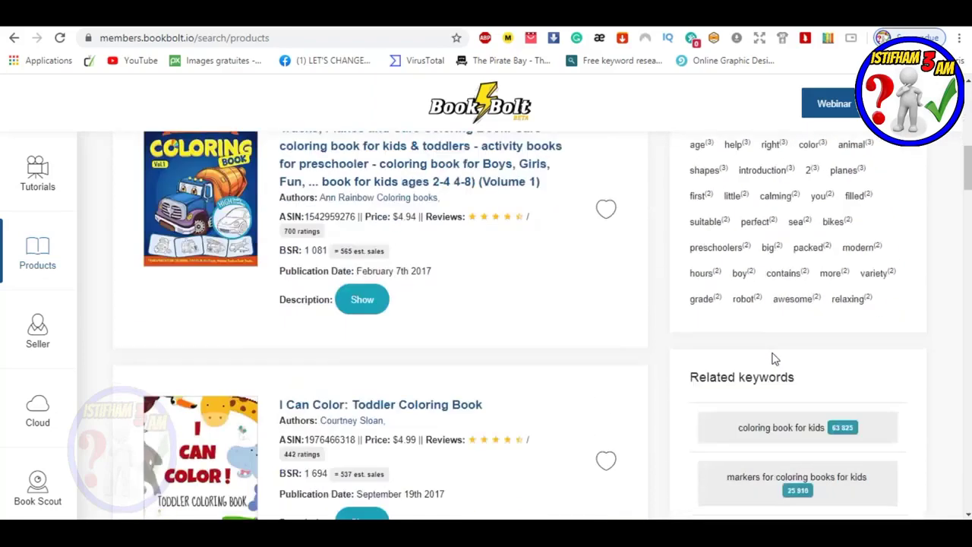
scroll(771, 350, "down", 2)
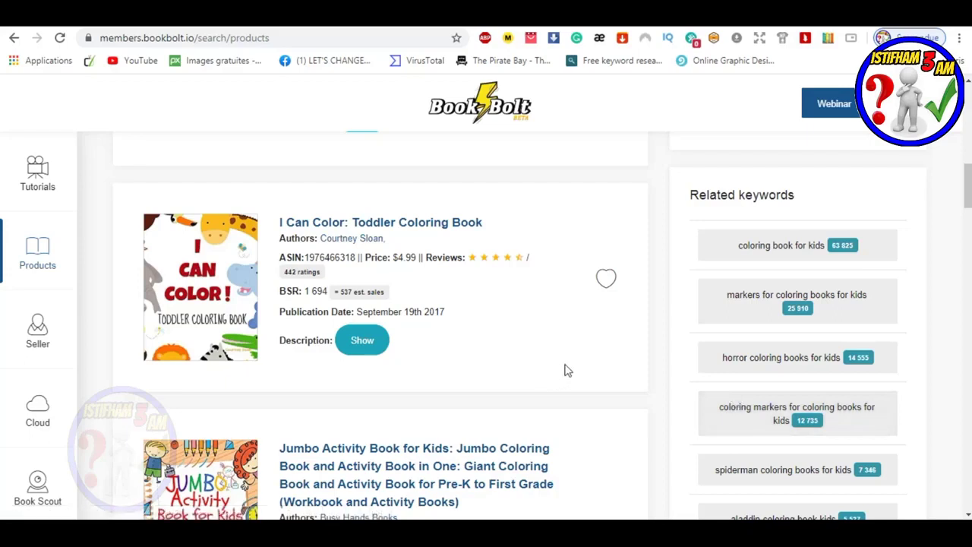
scroll(565, 369, "up", 2)
scroll(565, 372, "up", 2)
scroll(564, 371, "up", 3)
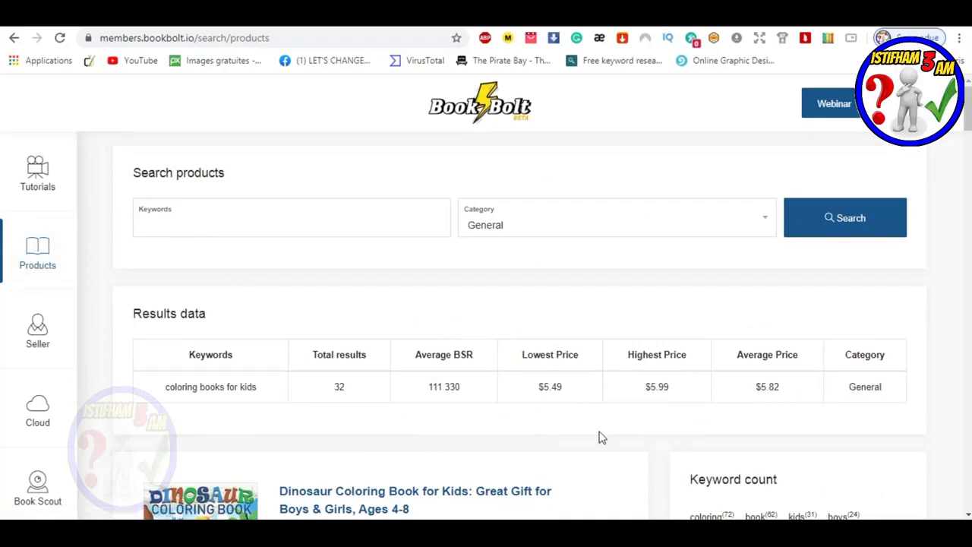
Search the Keywords Finder for the suggested term 'coloring books for kids'.
scroll(54, 390, "down", 2)
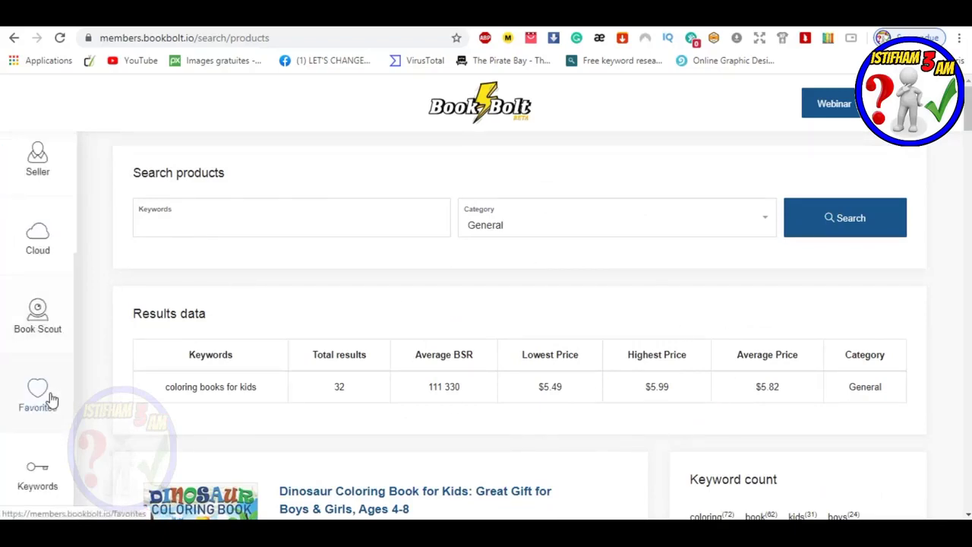
left_click(52, 473)
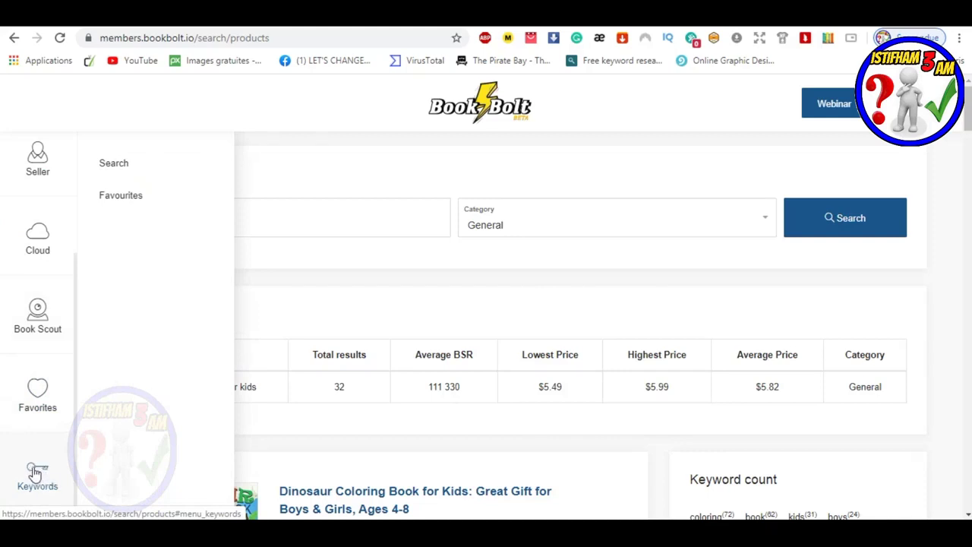
left_click(125, 166)
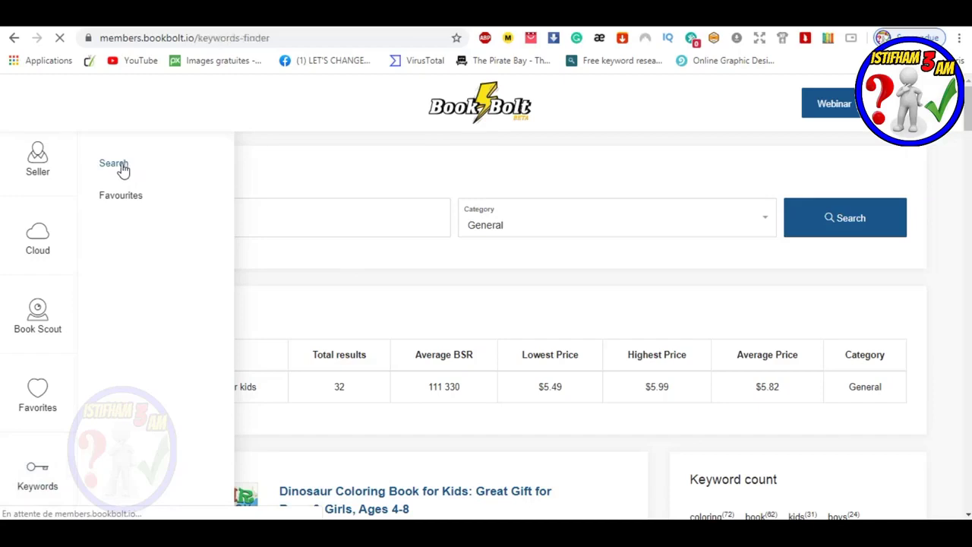
left_click(207, 218)
type("colorin")
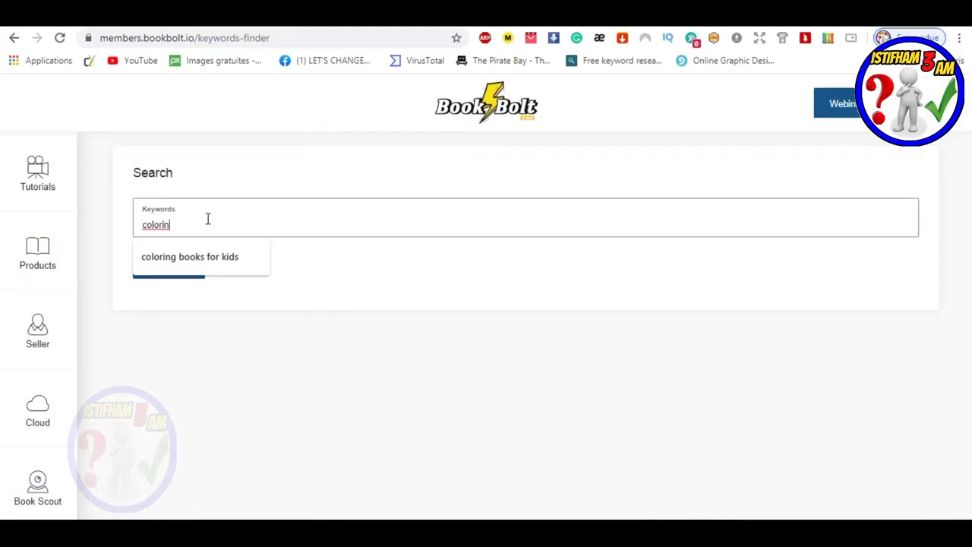
type("g books for kids")
left_click(210, 257)
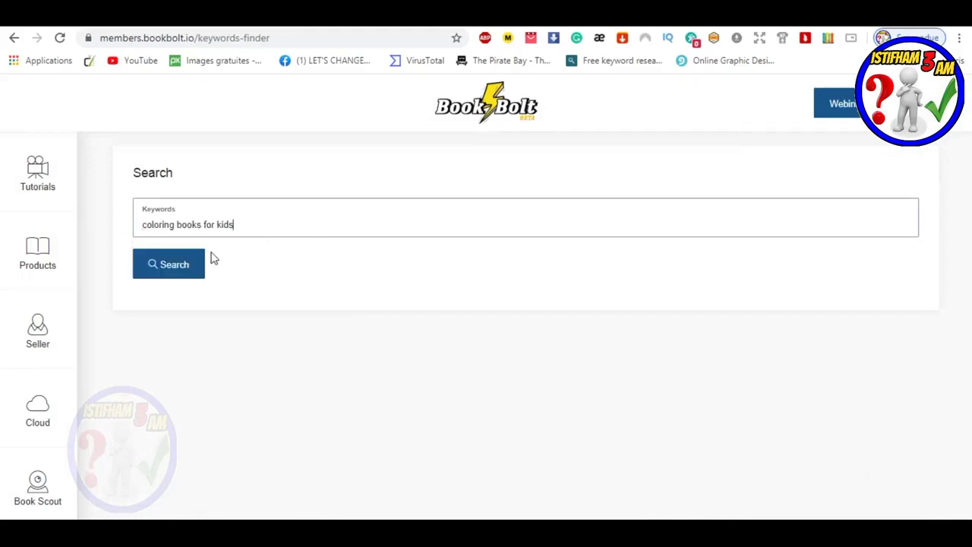
left_click(161, 263)
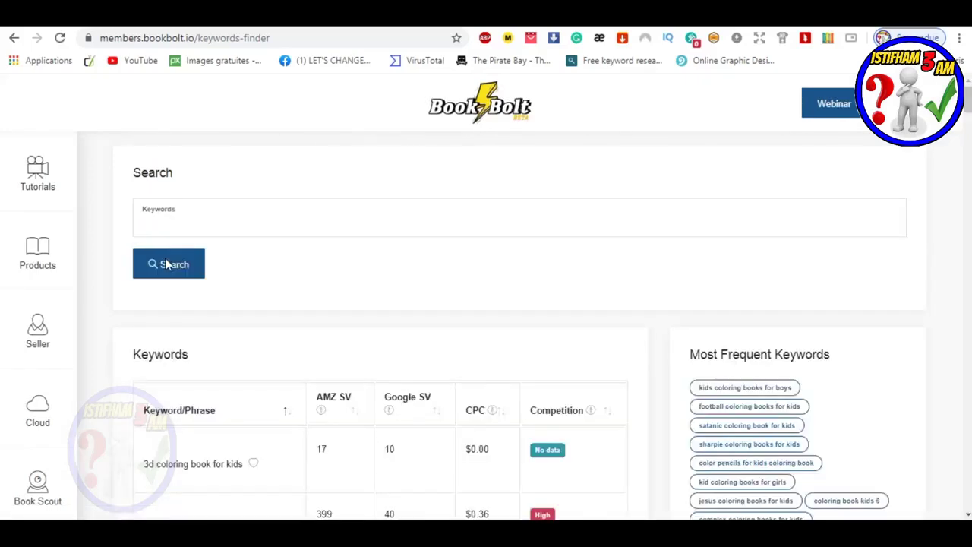
scroll(212, 319, "down", 4)
scroll(296, 350, "up", 3)
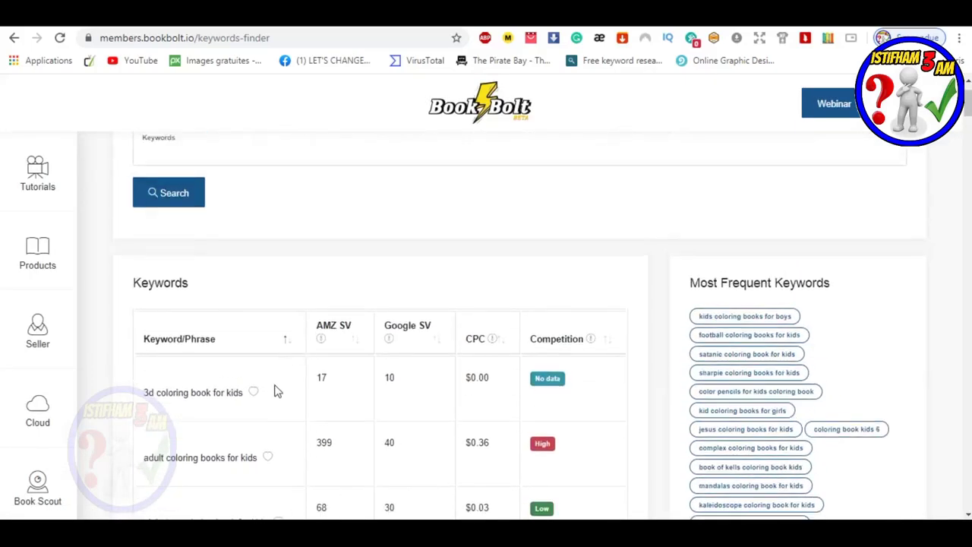
scroll(296, 401, "down", 1)
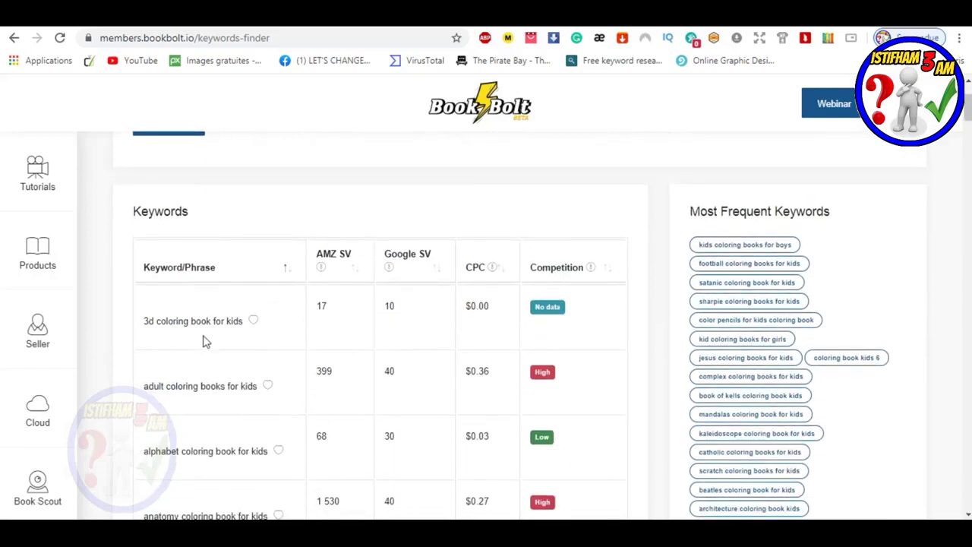
scroll(200, 369, "up", 2)
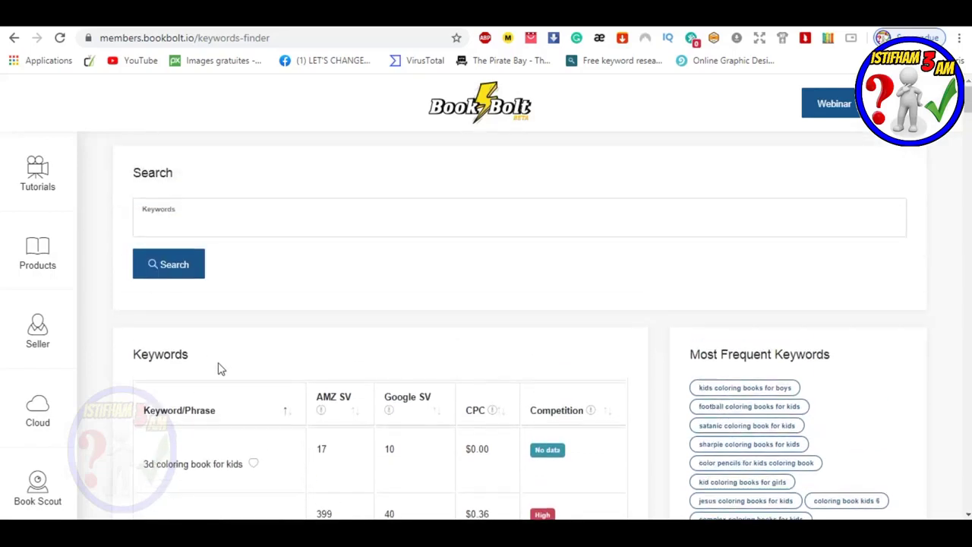
scroll(183, 380, "down", 2)
scroll(178, 354, "down", 1)
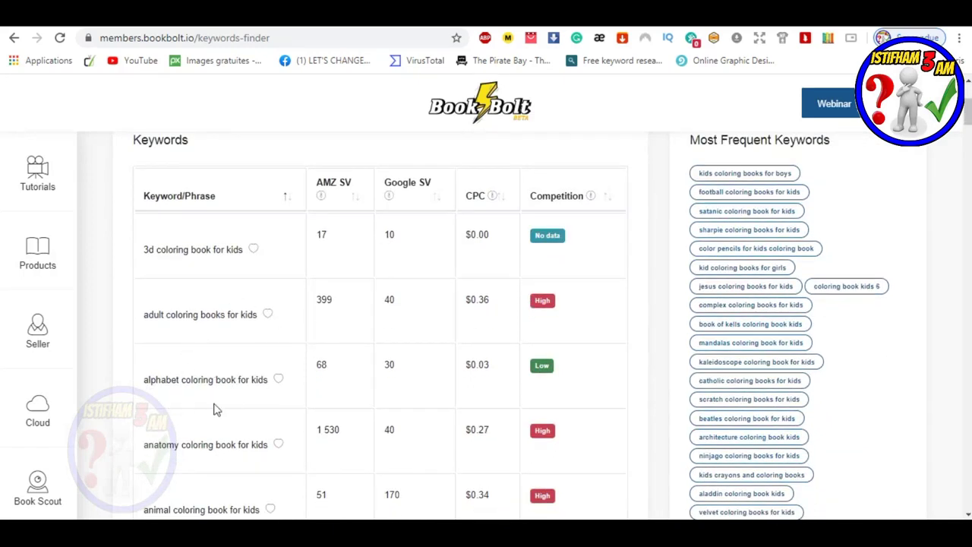
scroll(195, 423, "down", 2)
scroll(549, 397, "up", 1)
scroll(542, 380, "up", 1)
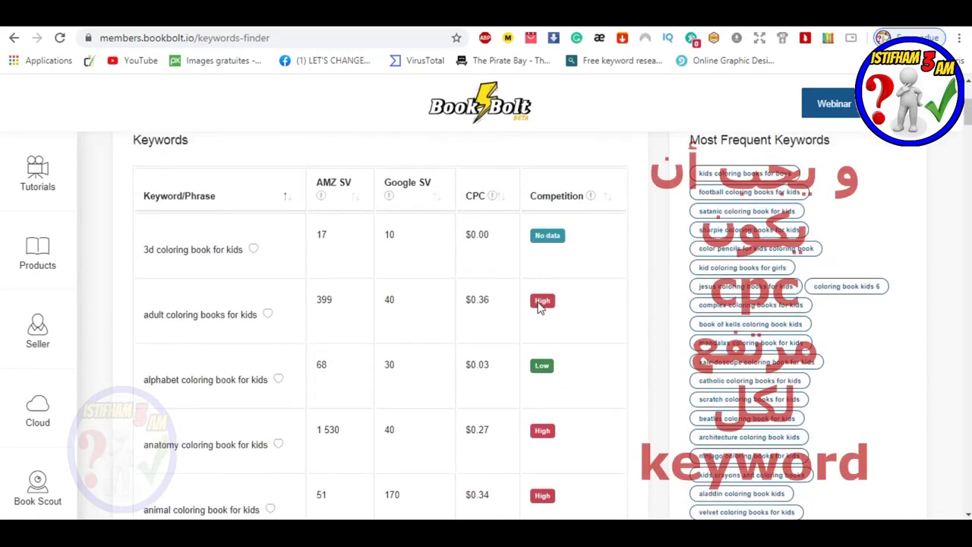
scroll(554, 300, "down", 1)
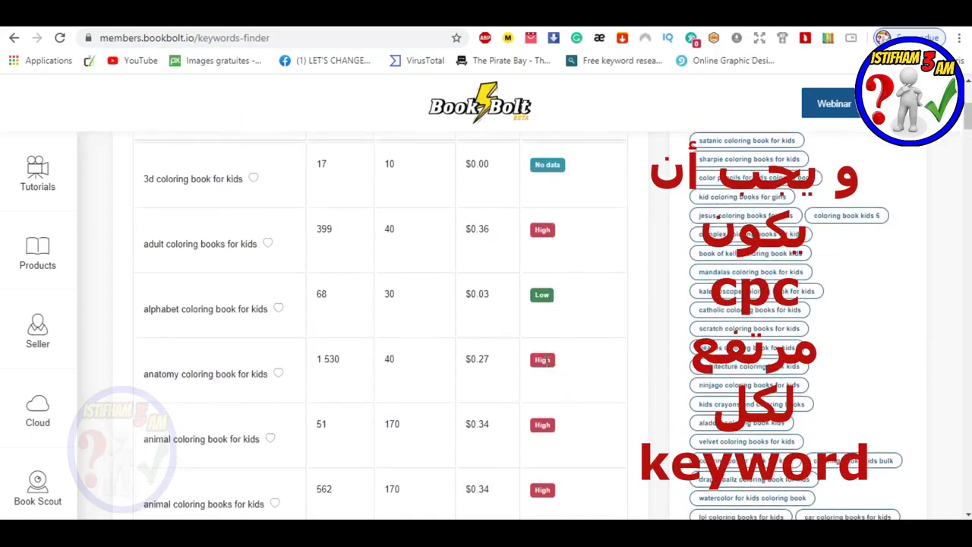
scroll(543, 357, "up", 1)
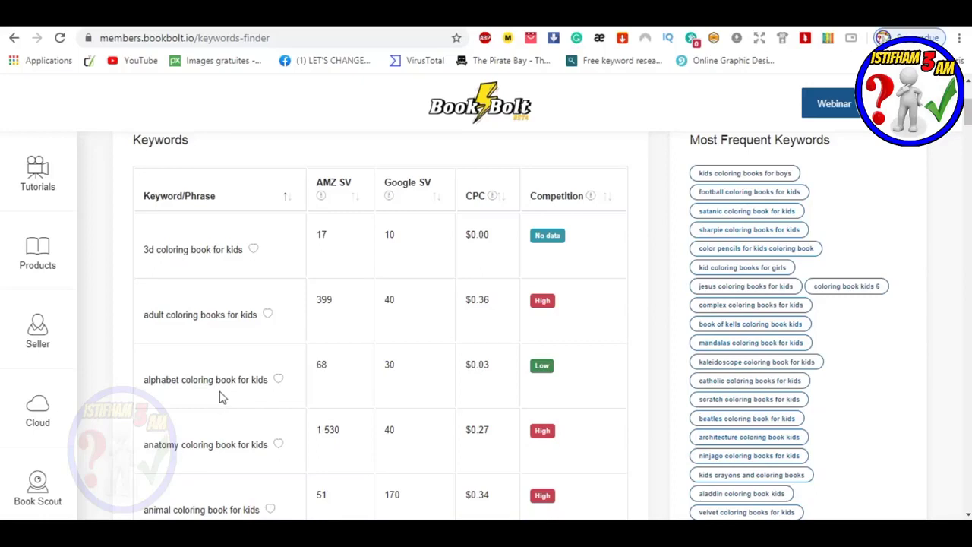
scroll(736, 304, "up", 1)
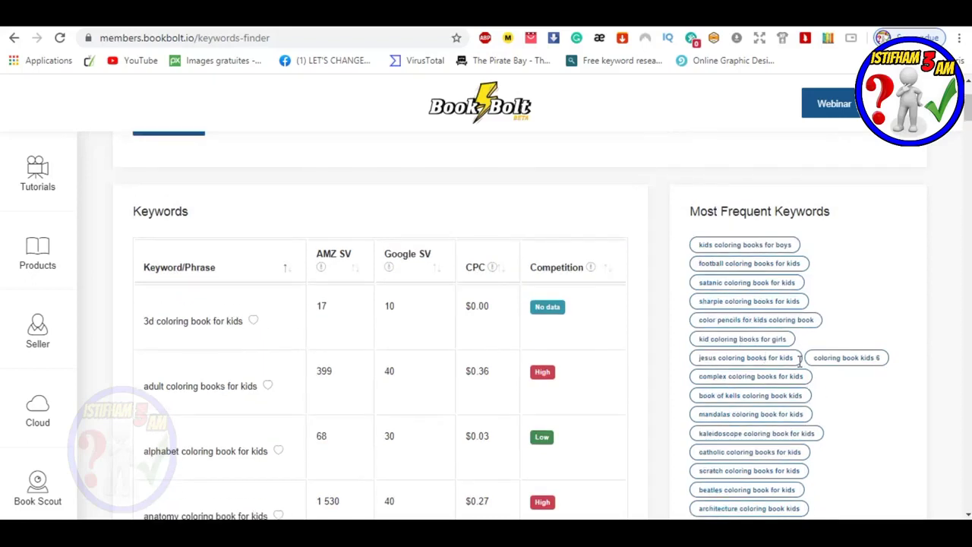
scroll(796, 391, "down", 1)
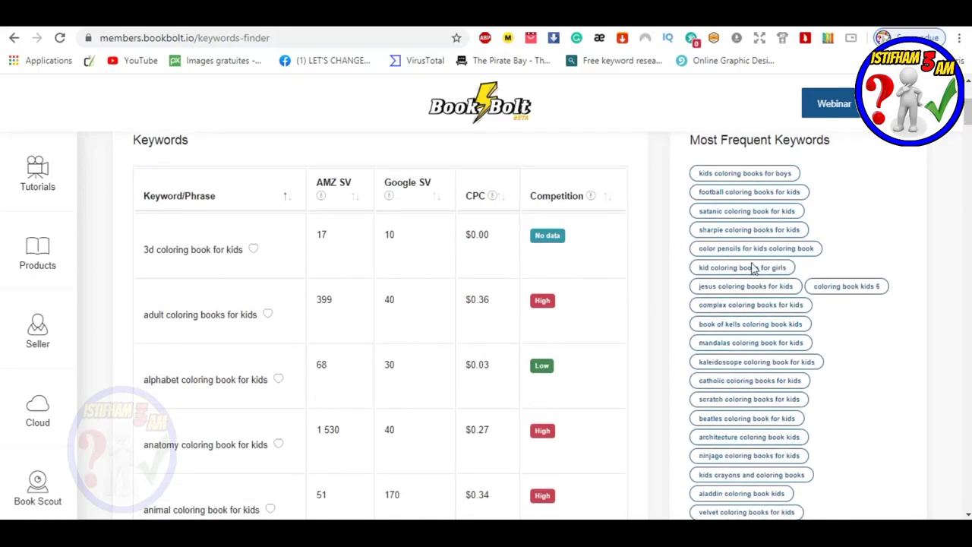
scroll(76, 410, "up", 3)
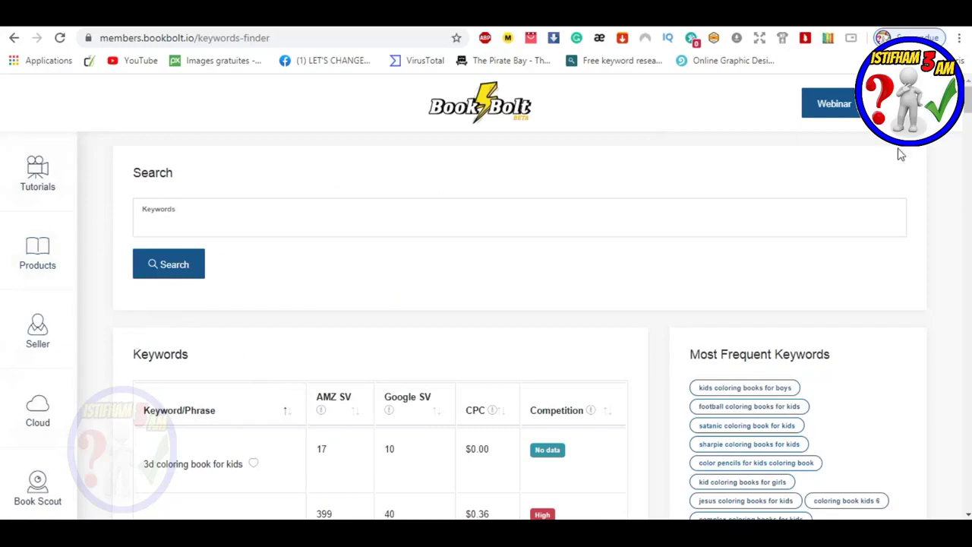
left_click(912, 103)
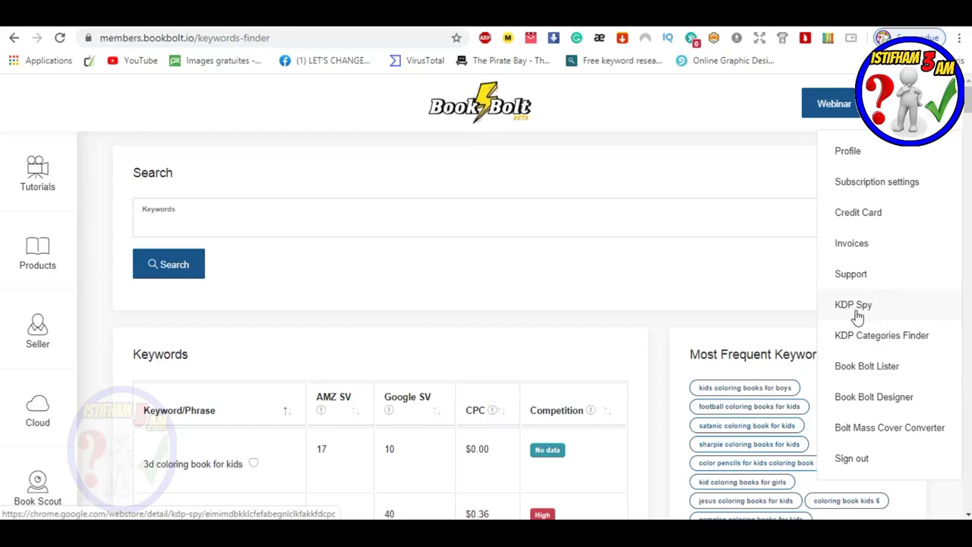
Scroll down the Keywords Finder results for 'coloring books for kids'.
scroll(152, 424, "down", 1)
scroll(152, 424, "down", 2)
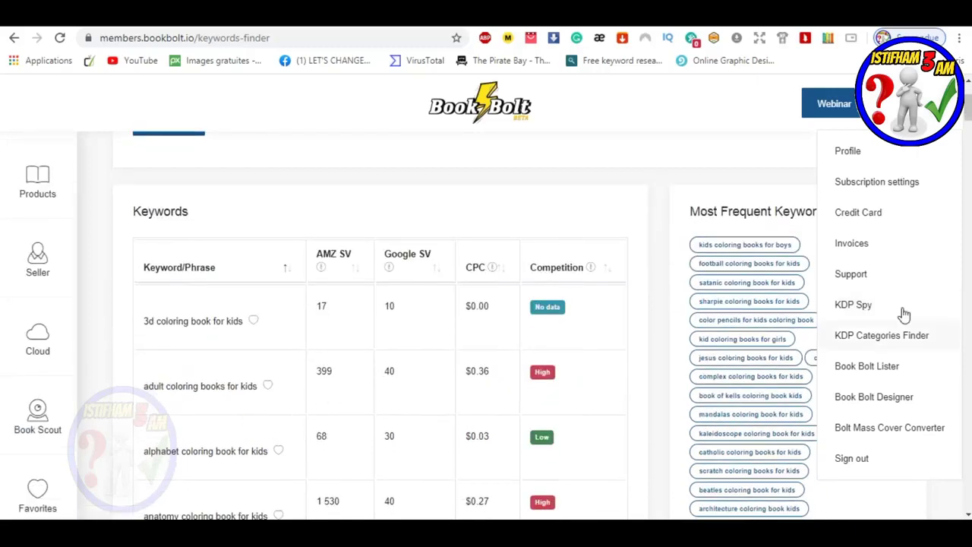